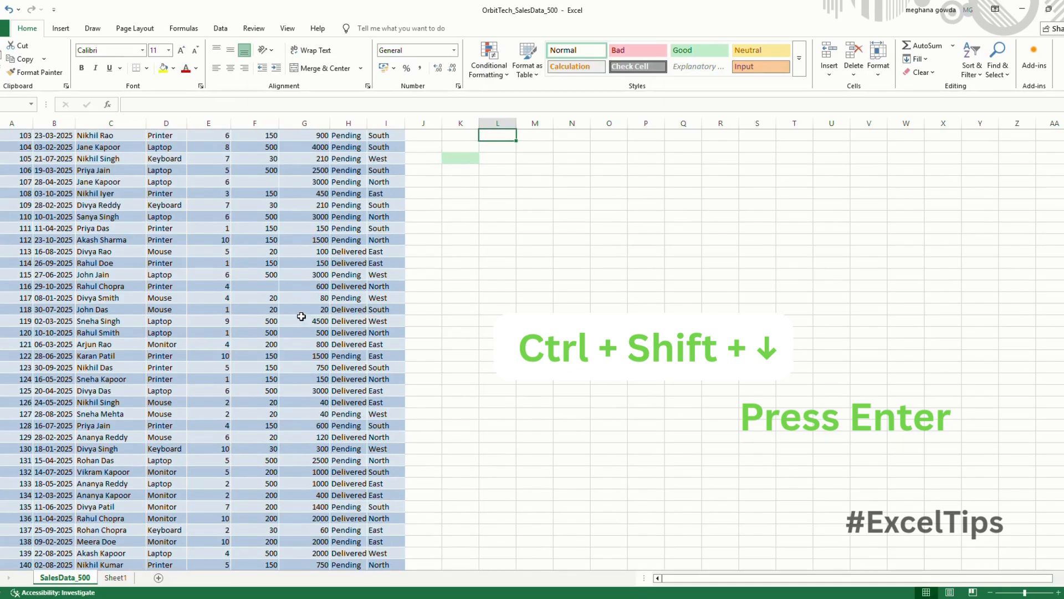
Complete the AVERAGE formula over the table's Total Sales column in the cell beside the Average label
key("Return")
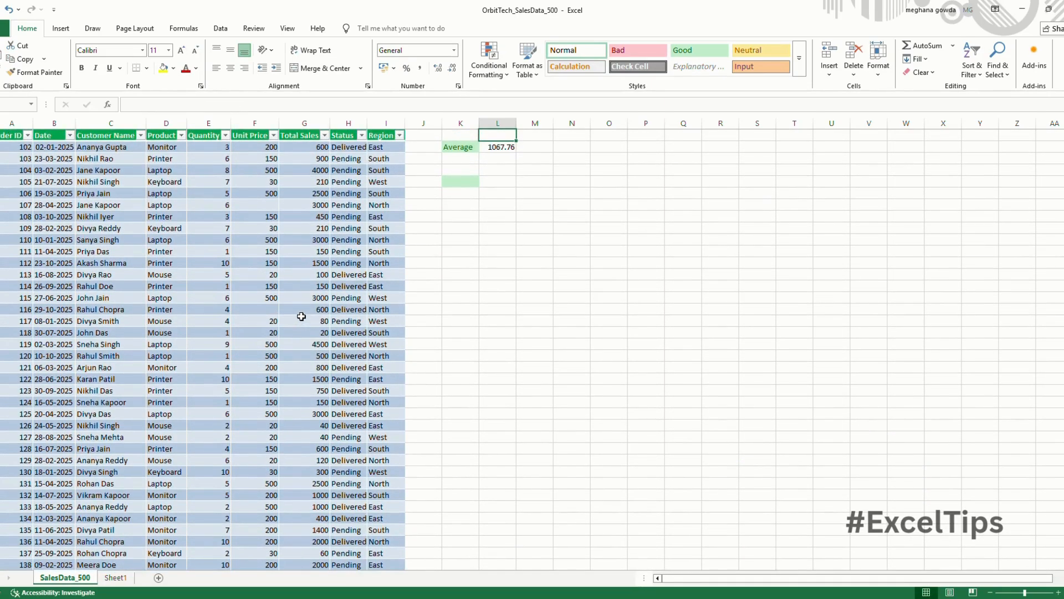
left_click(508, 149)
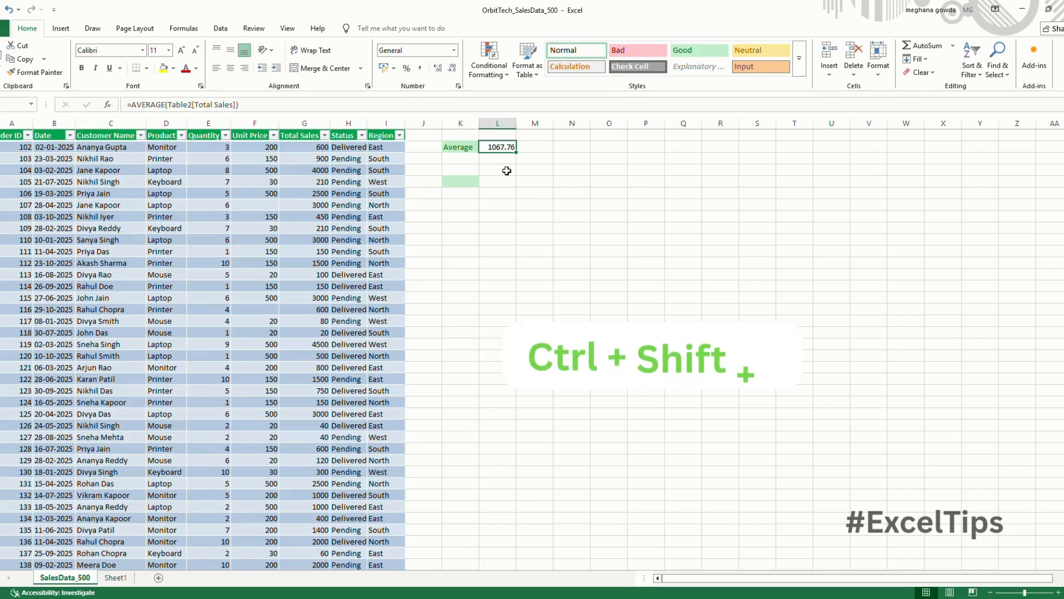
left_click(470, 183)
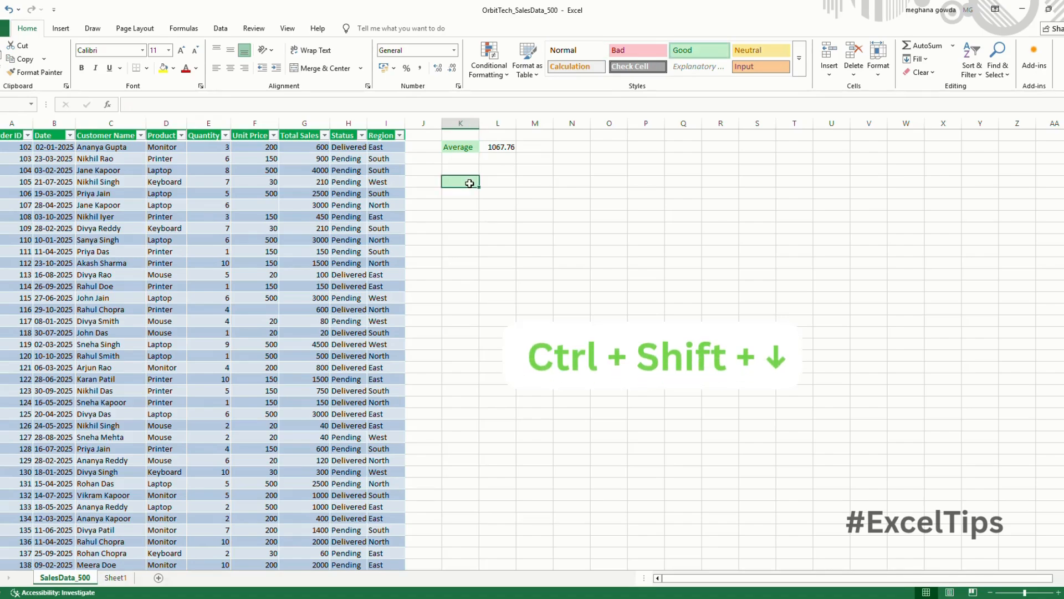
Start a new AVERAGE formula beside the Average label, with a range from the first Unit Price value to the sheet's last used cell, F2:M501
left_click(271, 206)
left_click(272, 312)
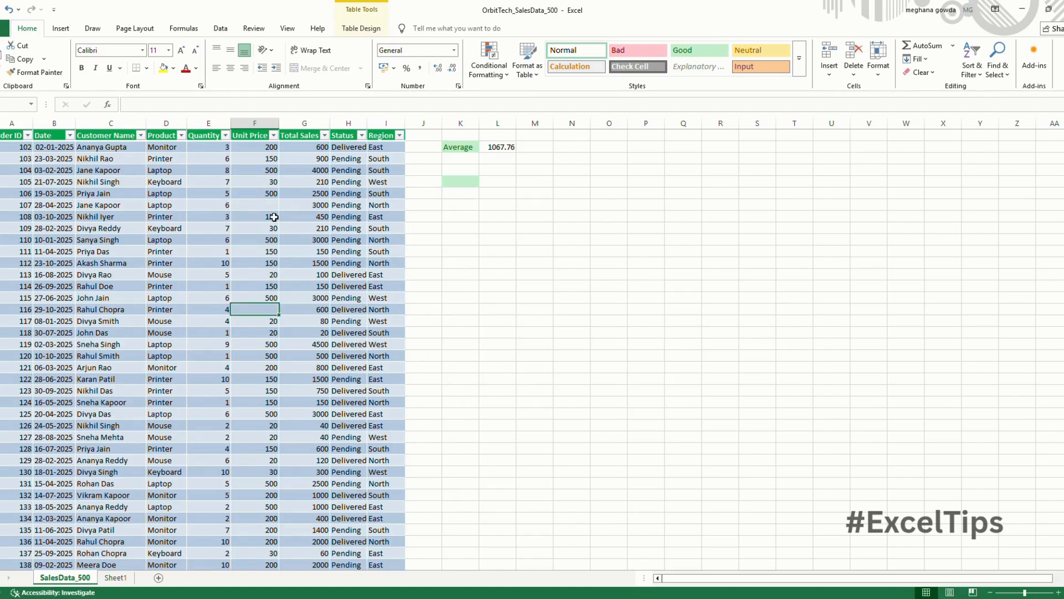
double_click(498, 148)
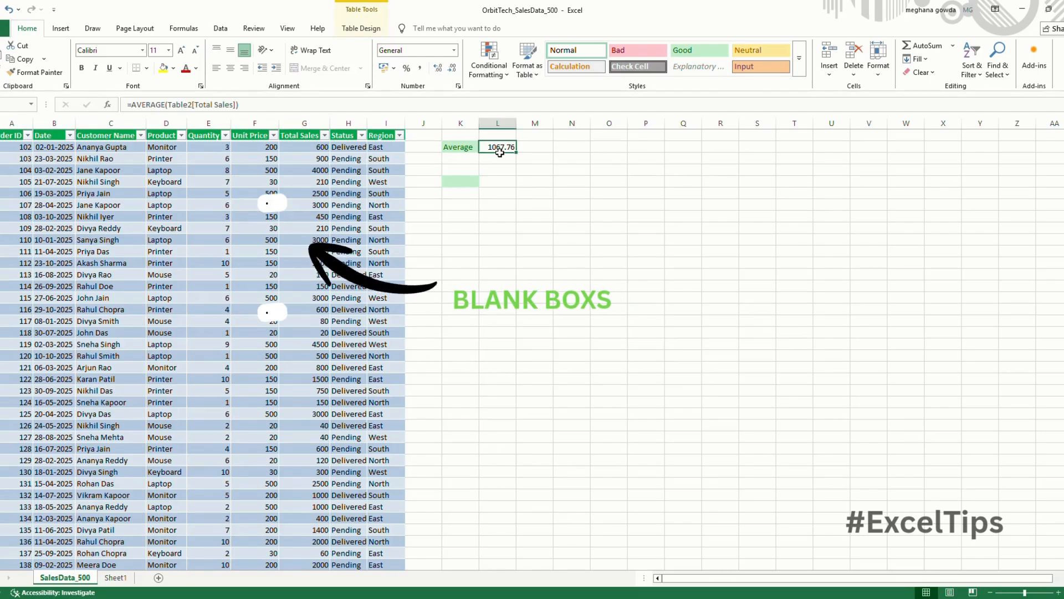
type("=")
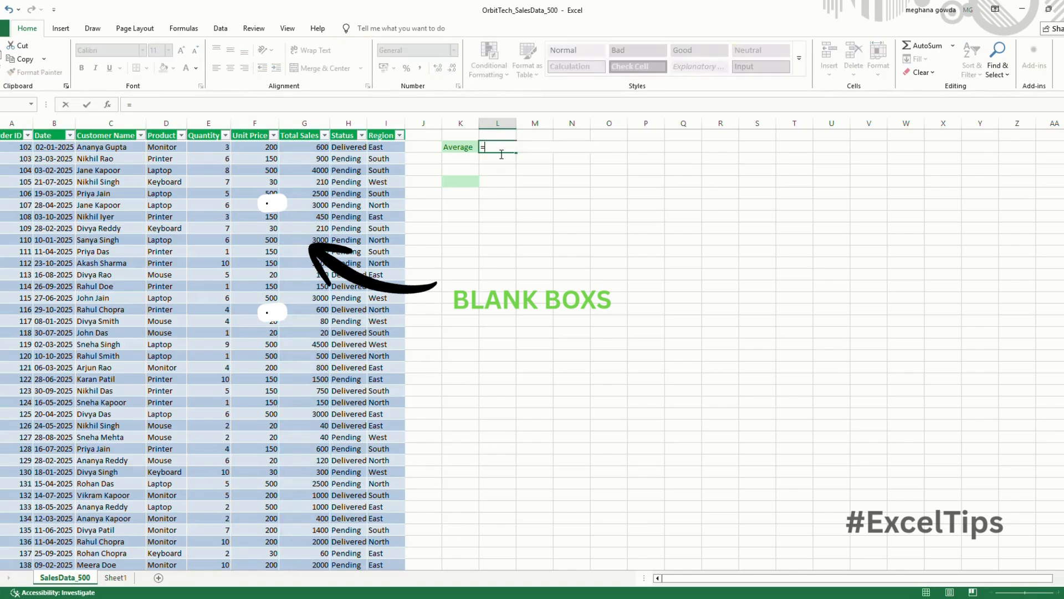
type("average")
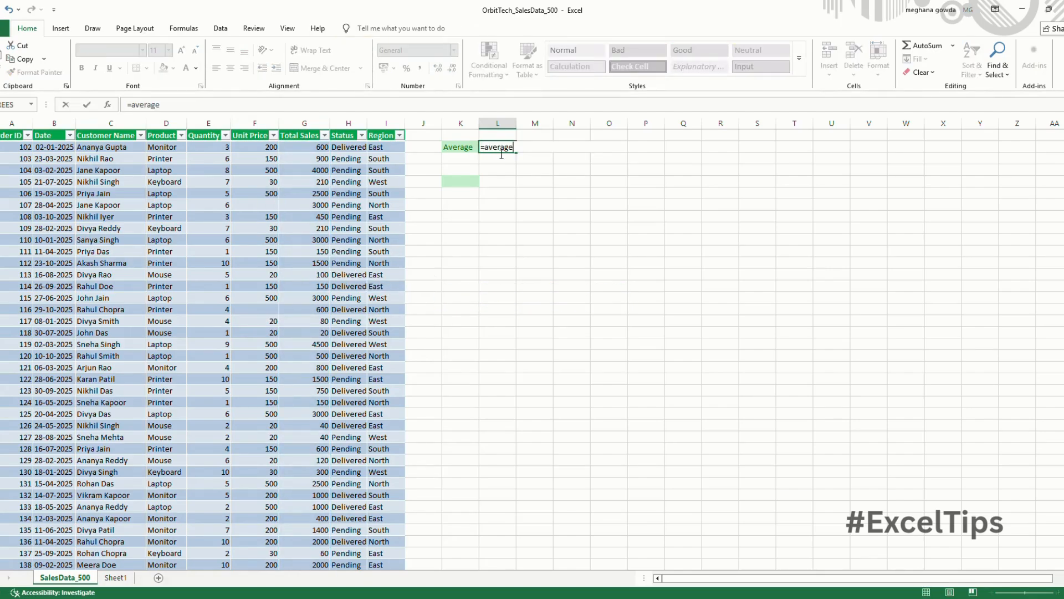
type("(")
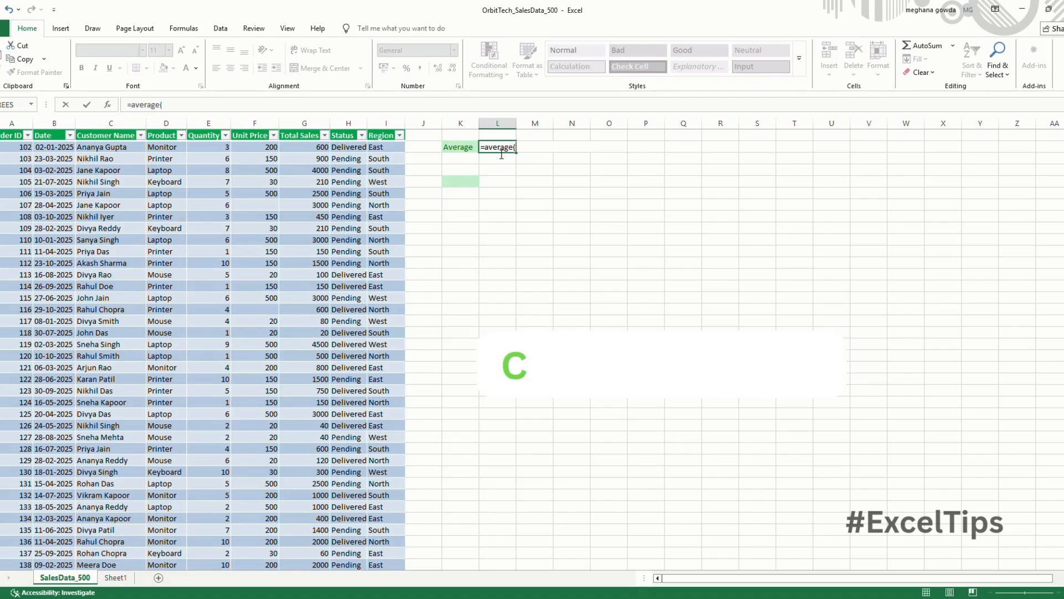
left_click(260, 147)
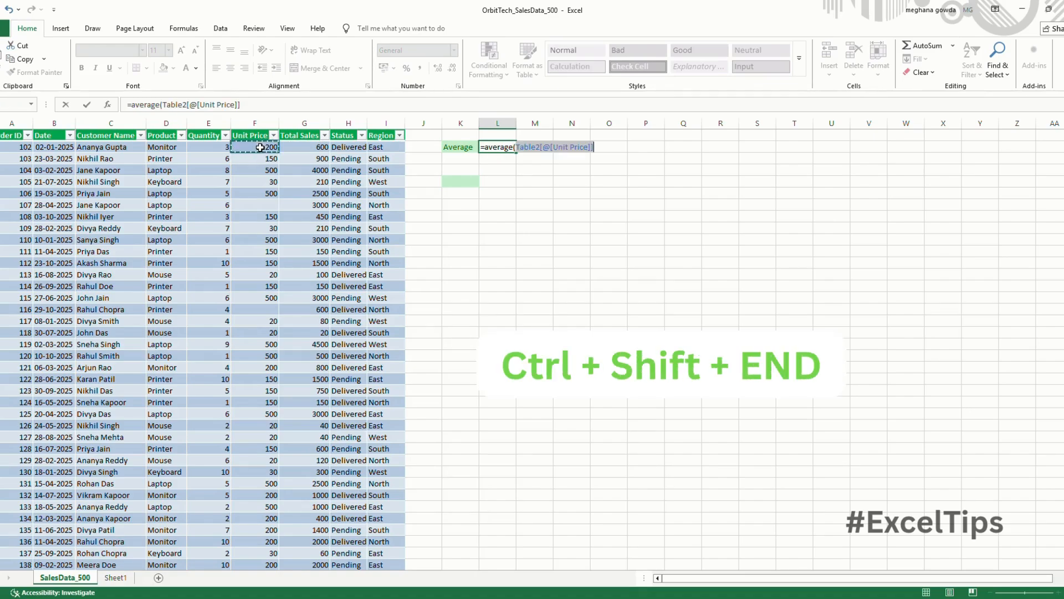
key("BackSpace")
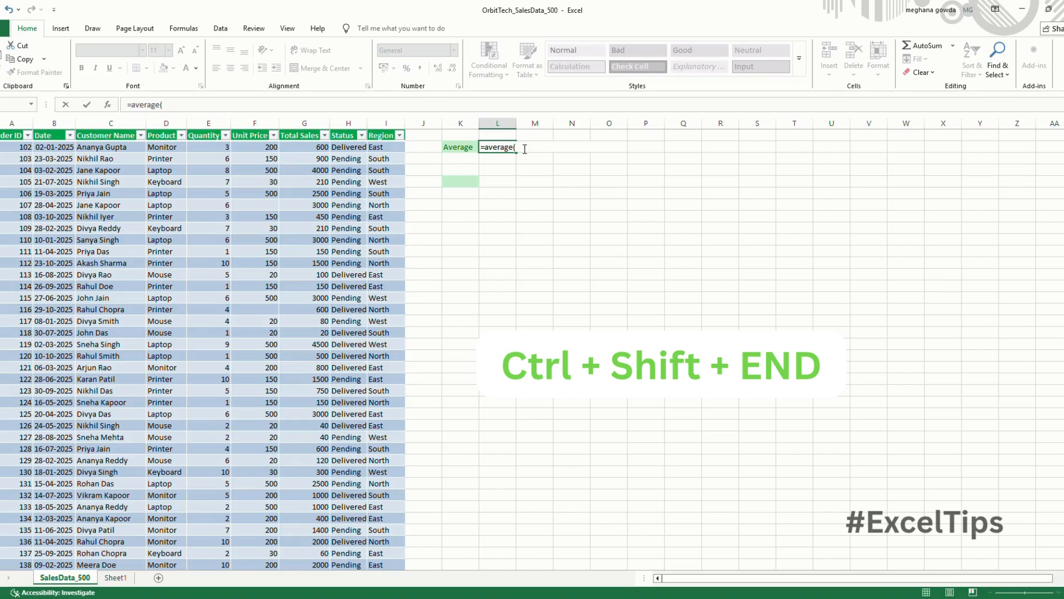
left_click(248, 150)
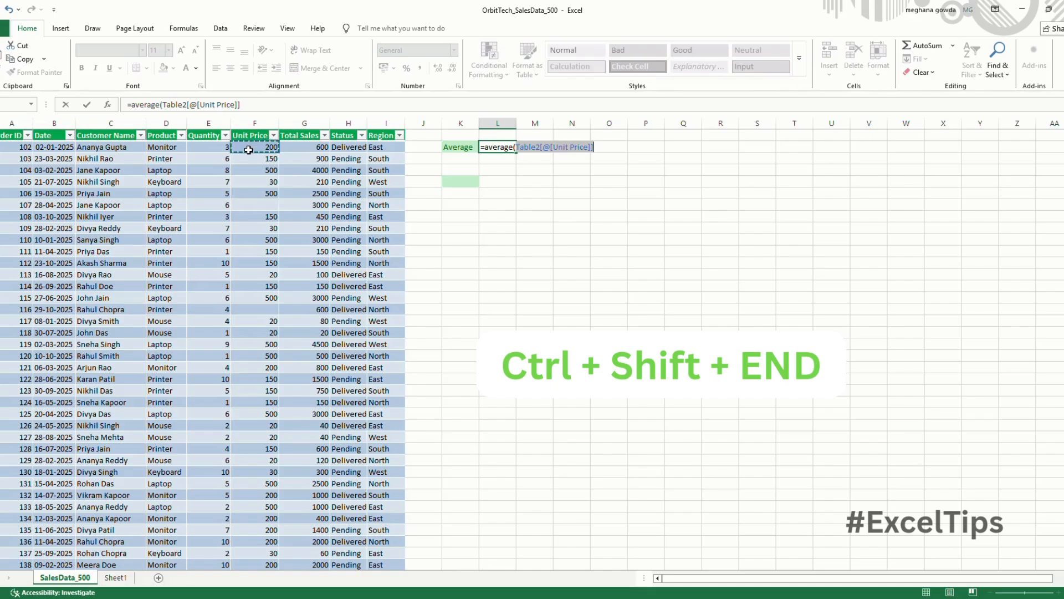
key("ctrl+shift+End")
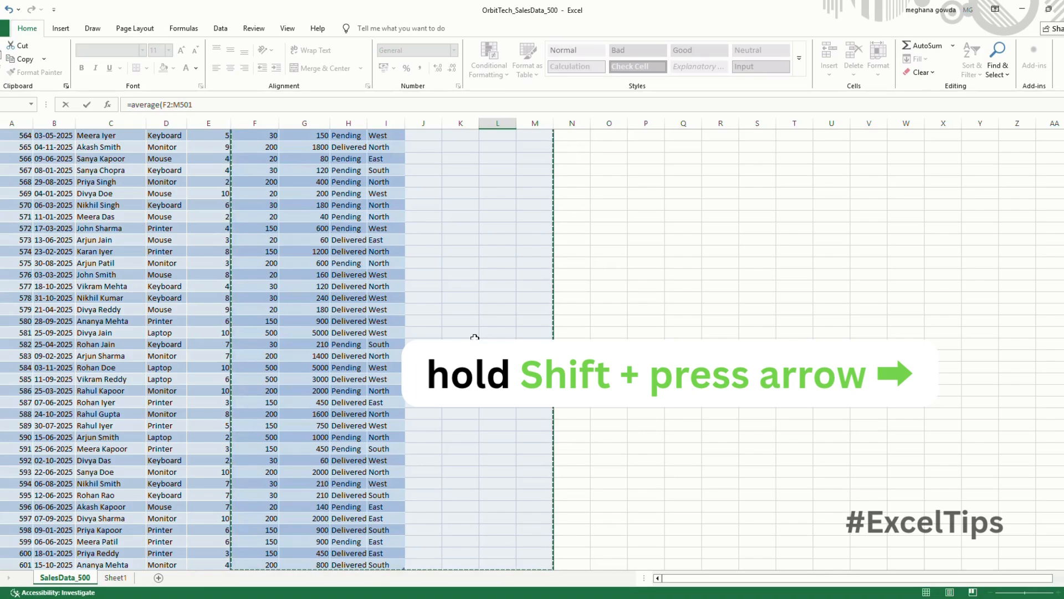
Try to narrow the AVERAGE formula's range to the Unit Price column only and enter it
key("shift+Left")
key("shift+Left")
key("shift+Left")
key("shift+Left")
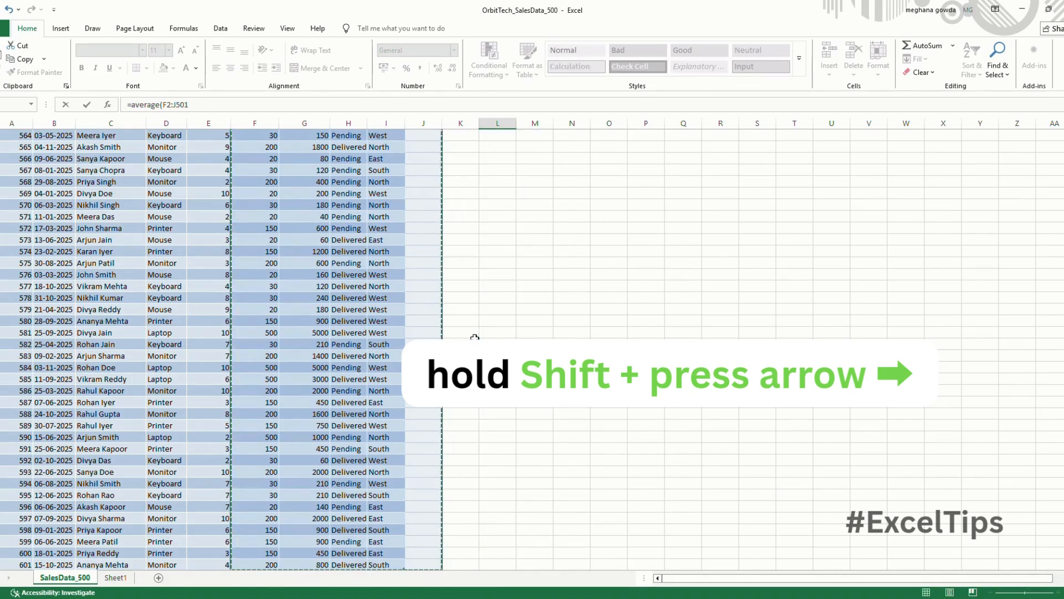
key("shift+Left")
key("shift+Left")
key("shift+Left")
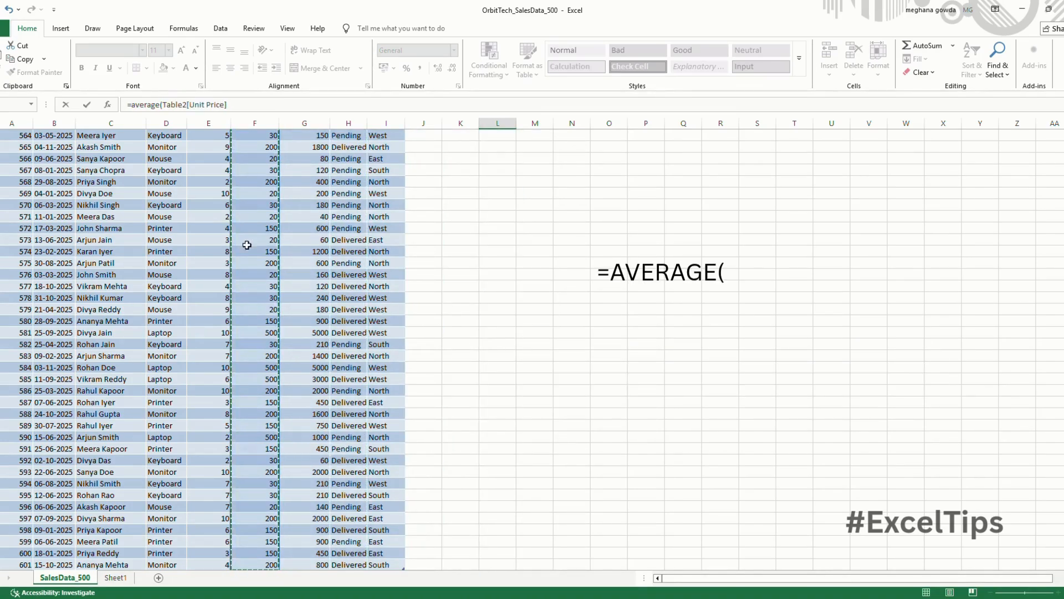
key("ctrl+Up")
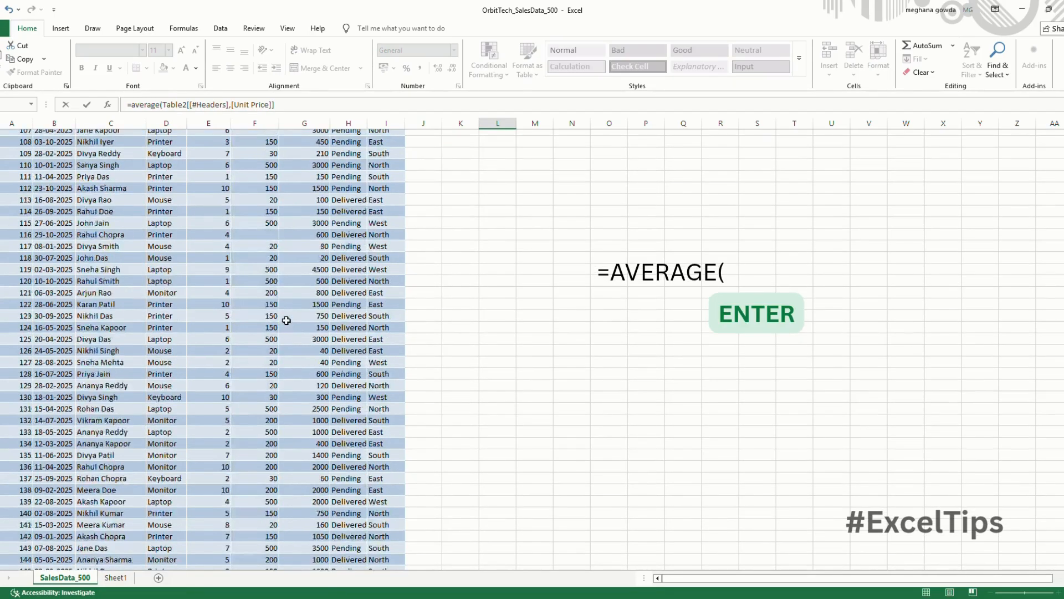
key("Return")
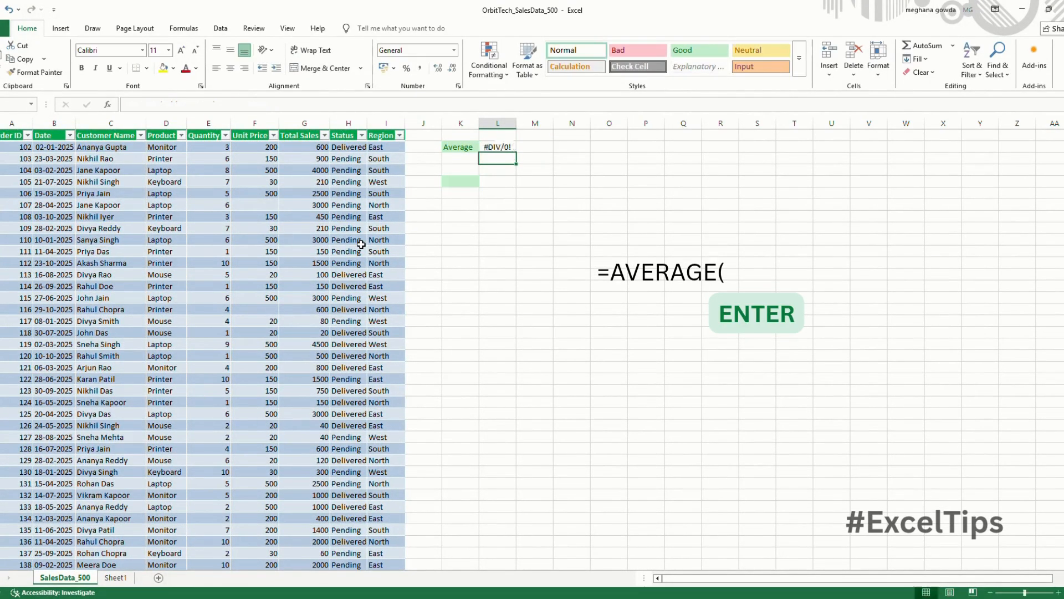
Replace the faulty formula beside the label with an AVERAGE of the entire Table3 Unit Price column
left_click(505, 149)
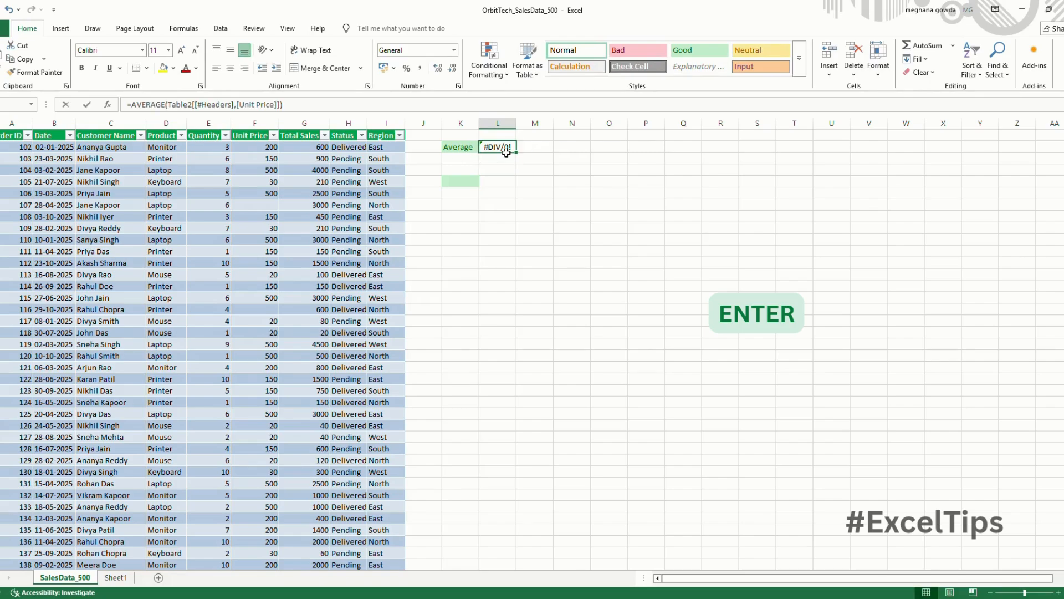
key("BackSpace")
type("=AVERAGE(Table3[@[Unit Price")
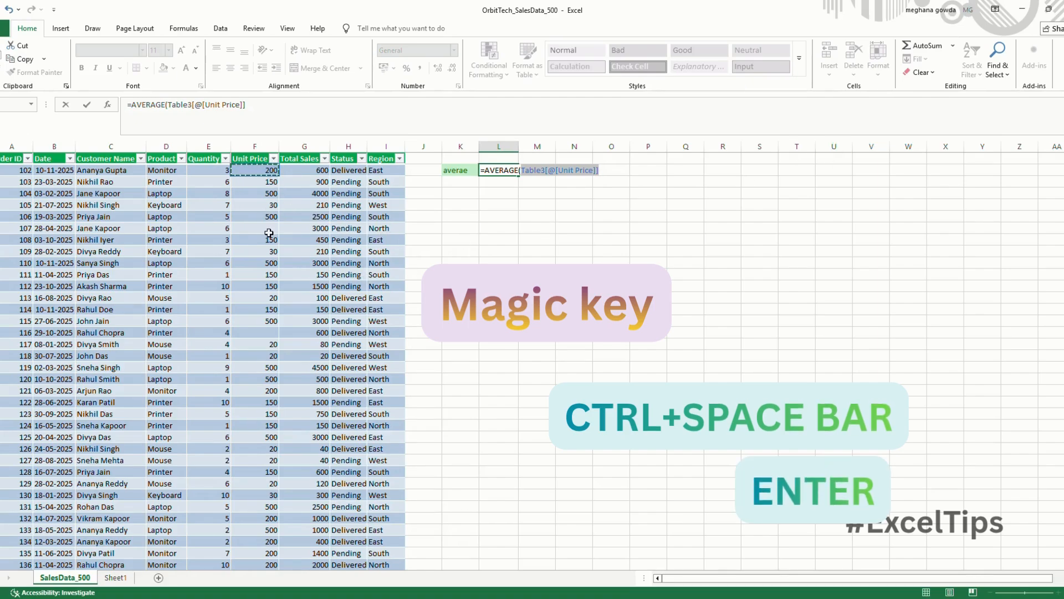
key("ctrl+space")
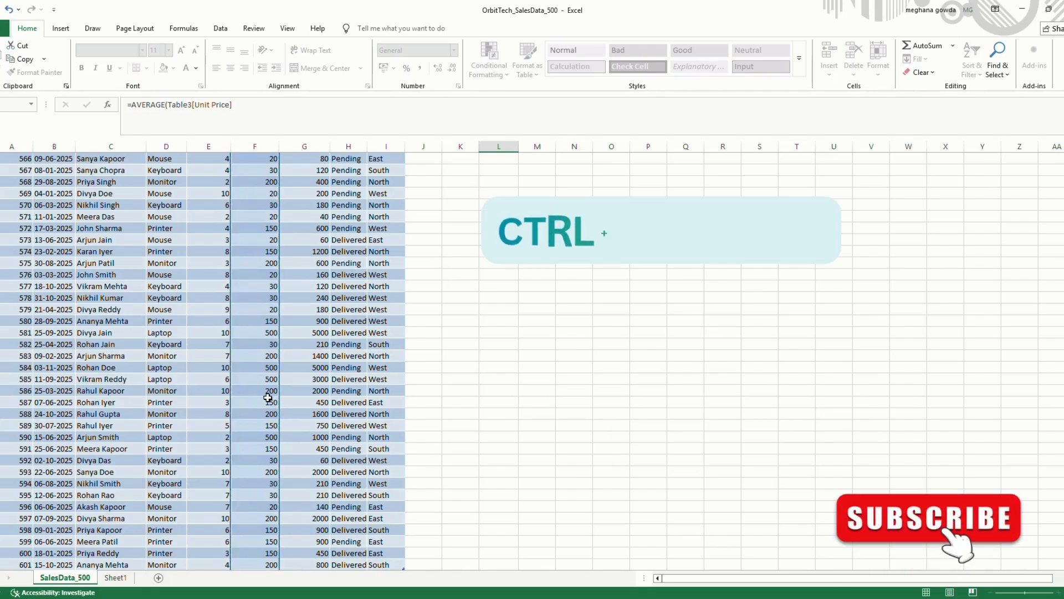
key("Escape")
key("ctrl+Up")
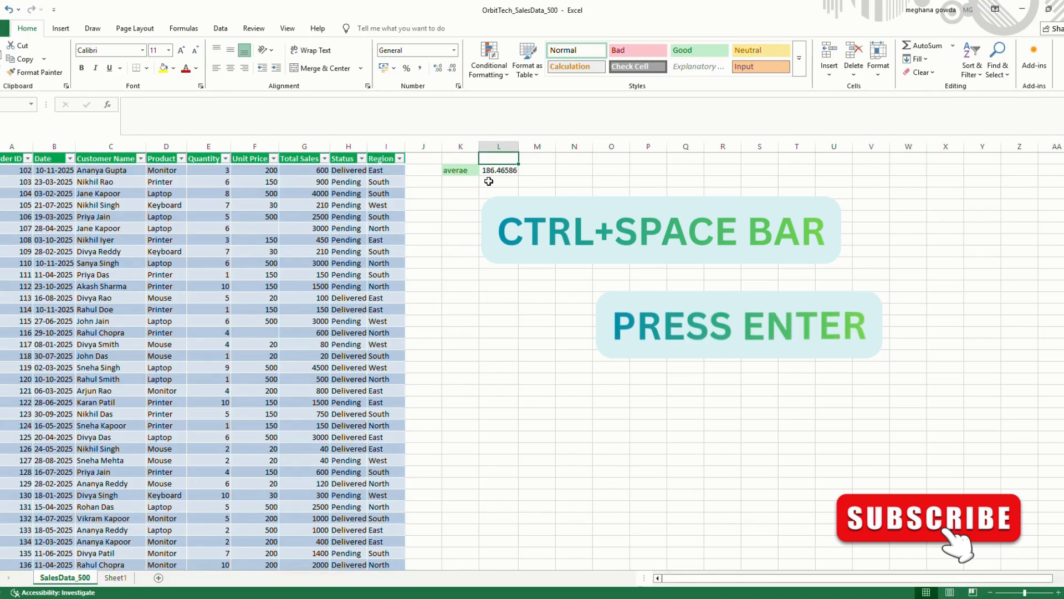
key("Down")
type("=AVERAGE(")
left_click(261, 172)
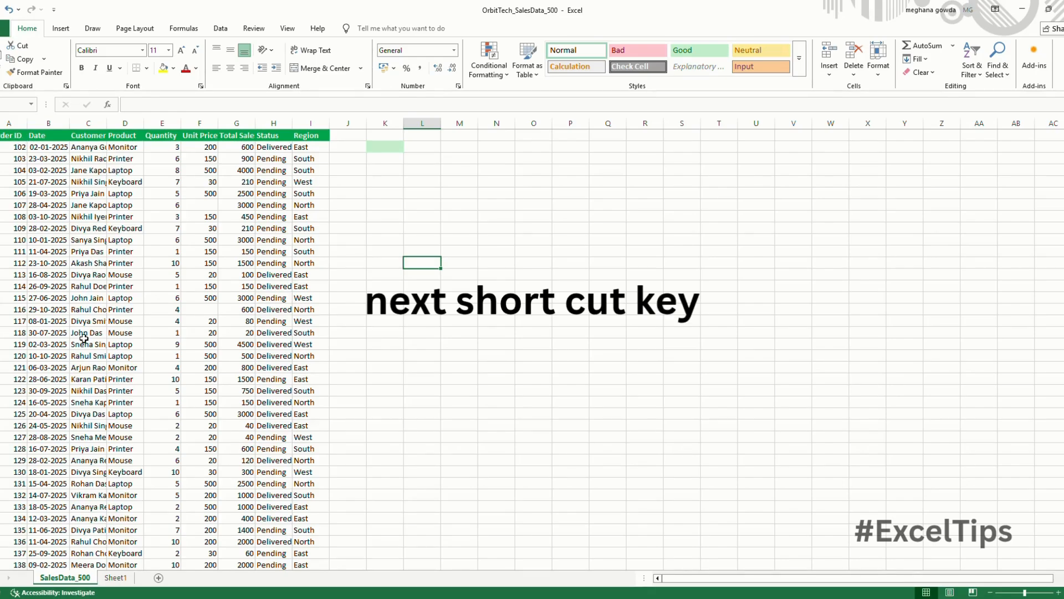
Convert the sales data range, from the Order ID header onward, into a table
left_click(14, 140)
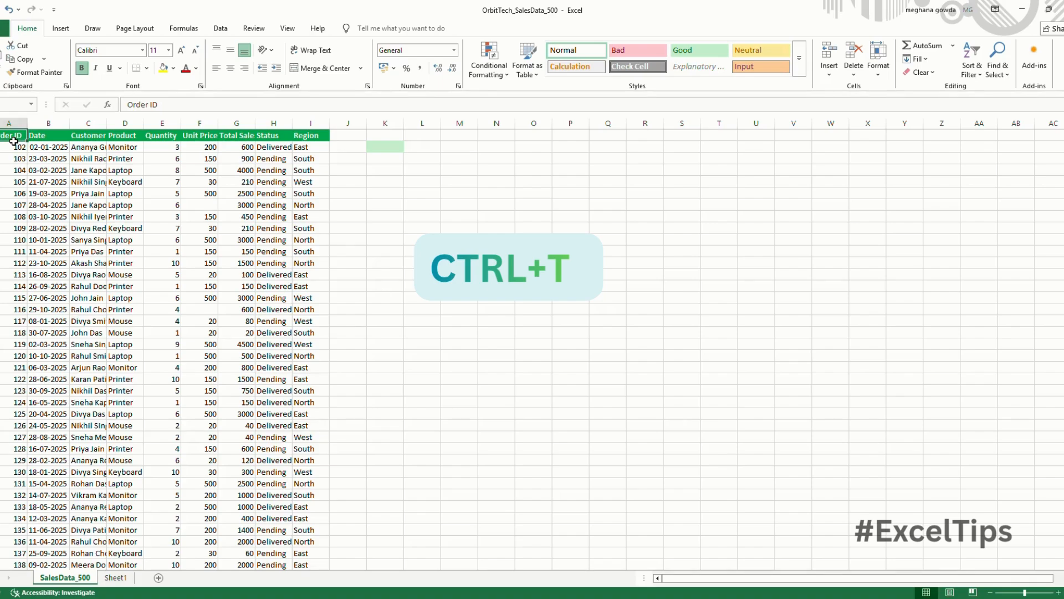
key("ctrl+t")
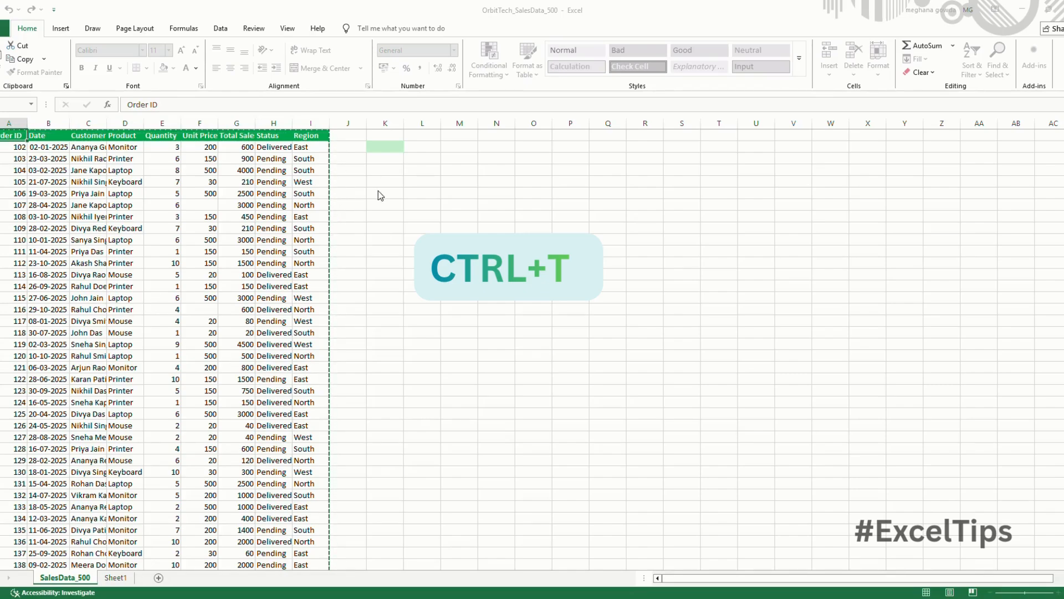
key("Return")
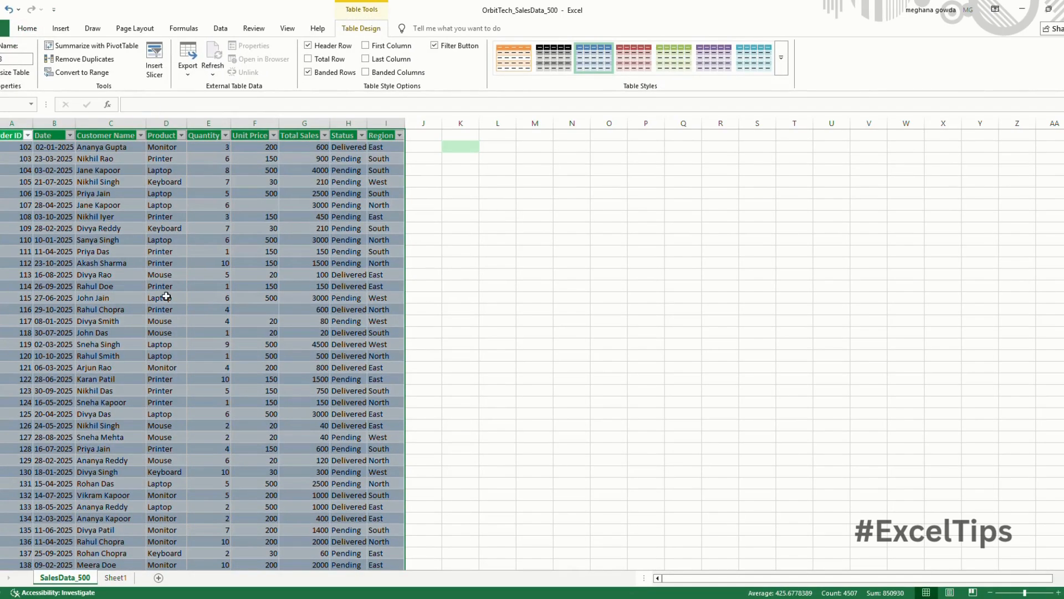
Try the green table style on the sales table
left_click(602, 68)
left_click(675, 107)
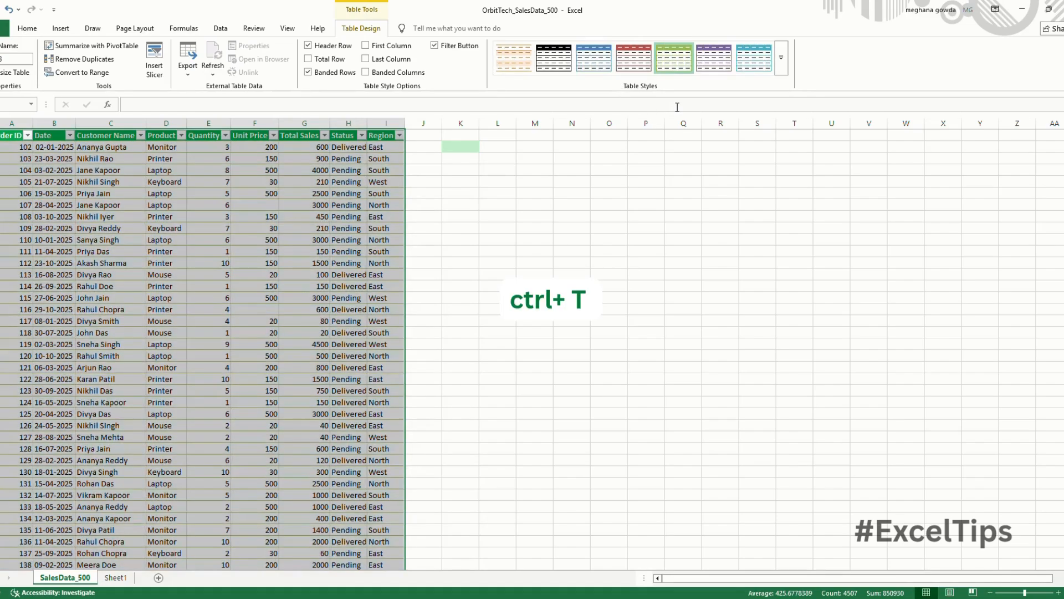
left_click(565, 230)
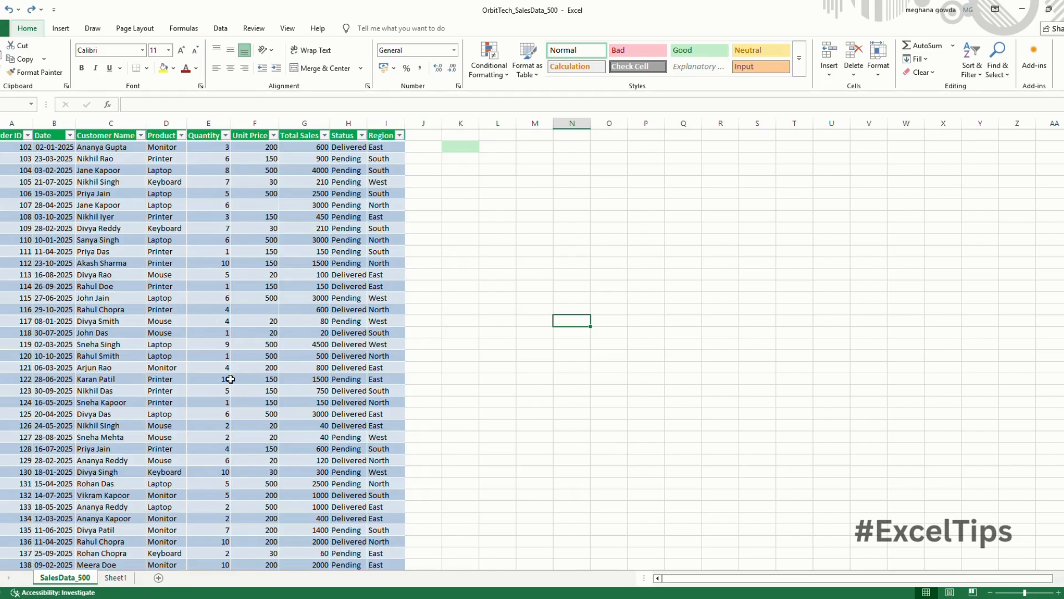
Insert a chart of the whole sales table, headers included, and change its type to plot the numeric columns against the order IDs
left_click(160, 357)
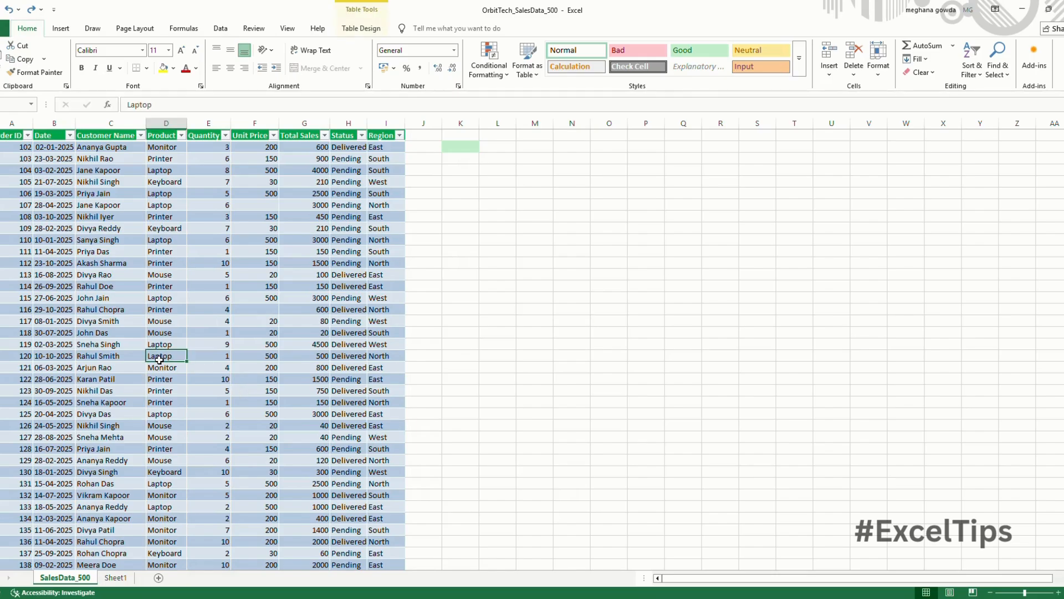
left_click(19, 140)
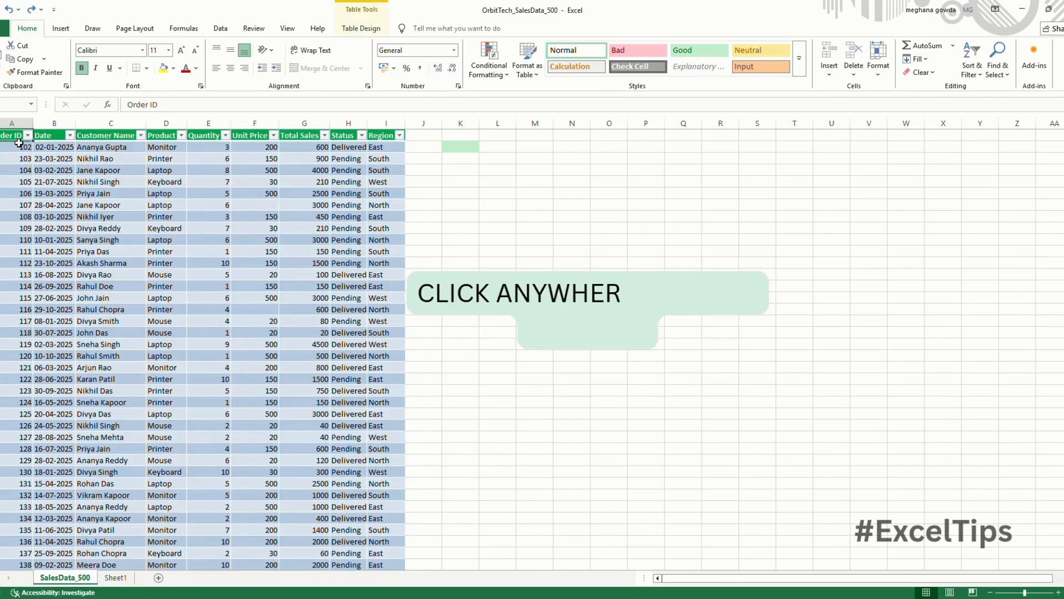
key("ctrl+shift+Right")
key("ctrl+shift+Down")
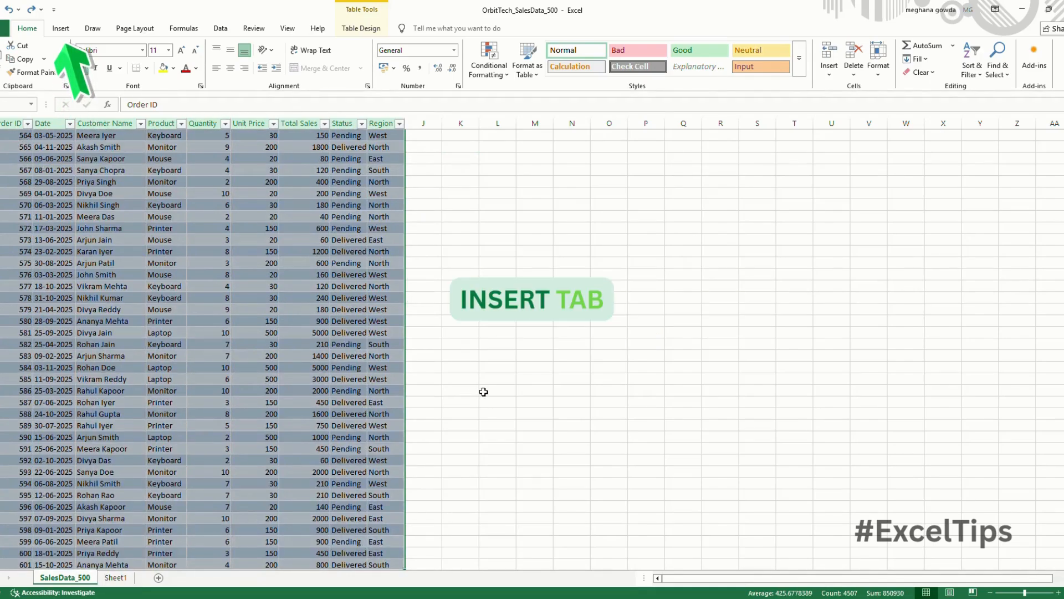
key("alt+F1")
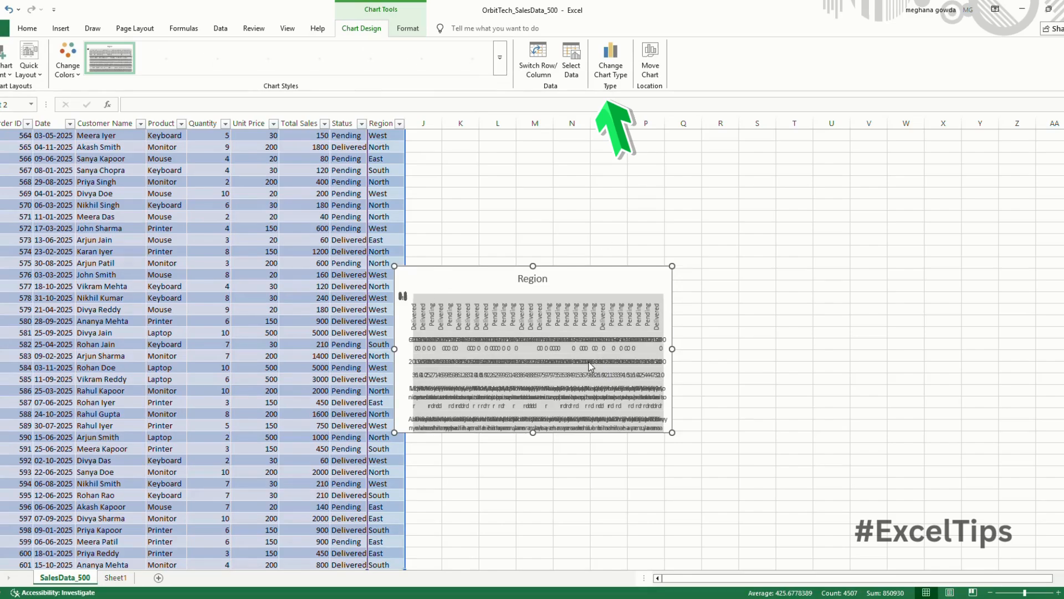
left_click(613, 79)
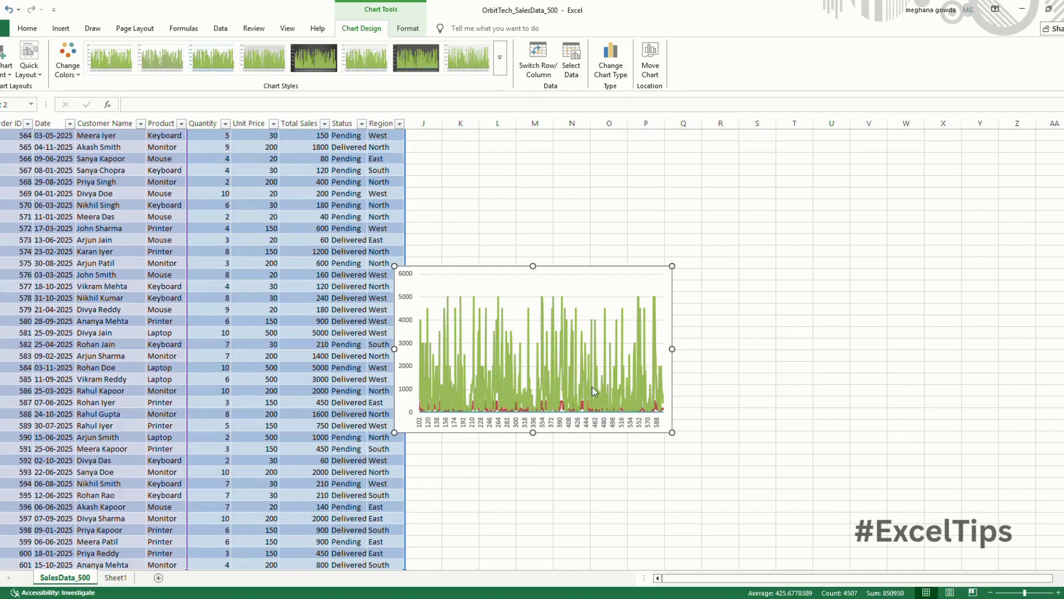
left_click(550, 315)
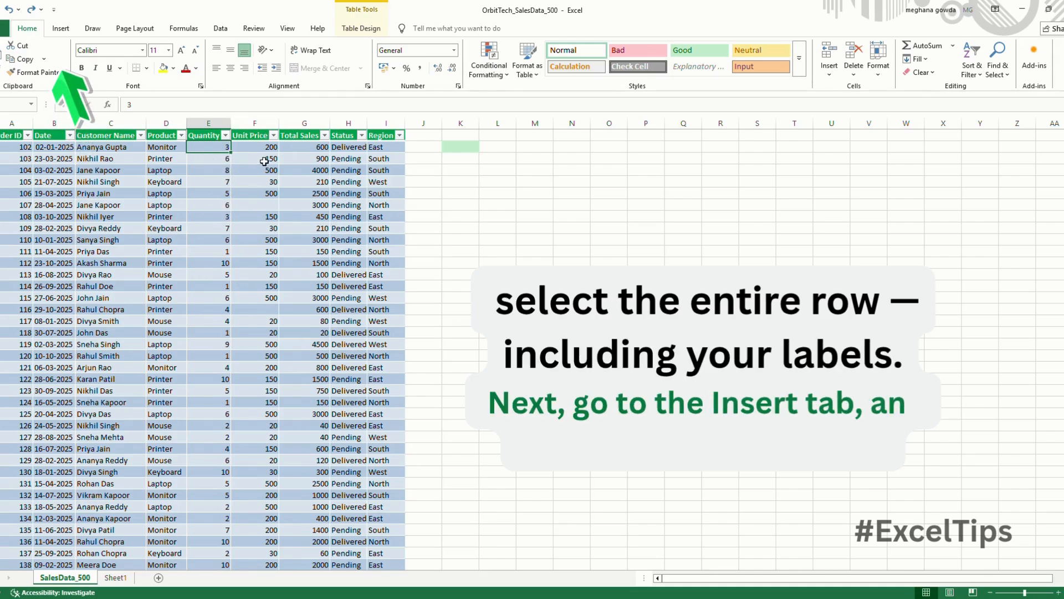
Insert a default chart of all the Total Sales values in the table
left_click(312, 150)
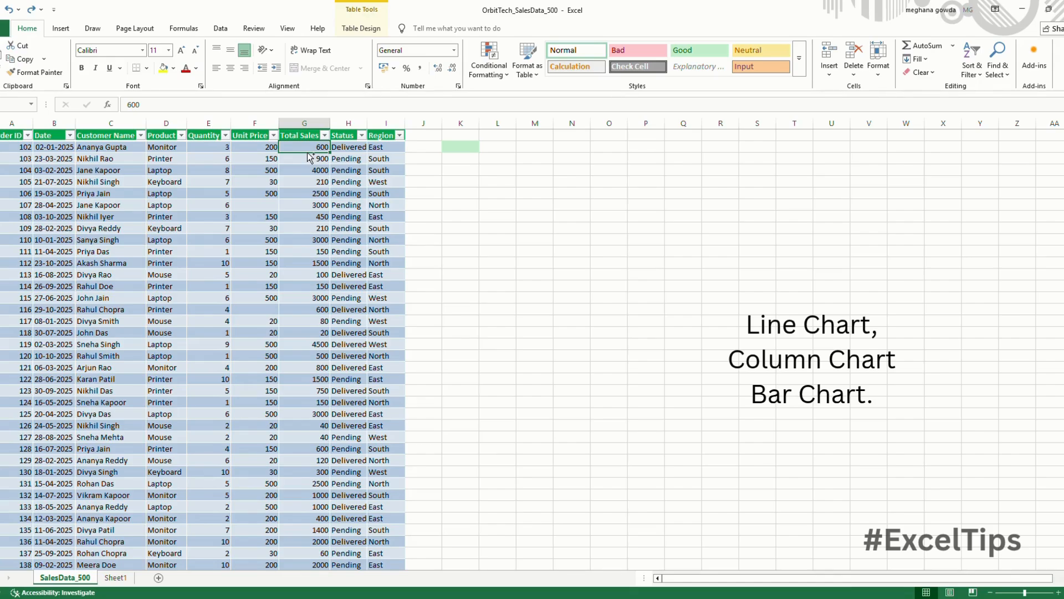
key("ctrl+shift+Down")
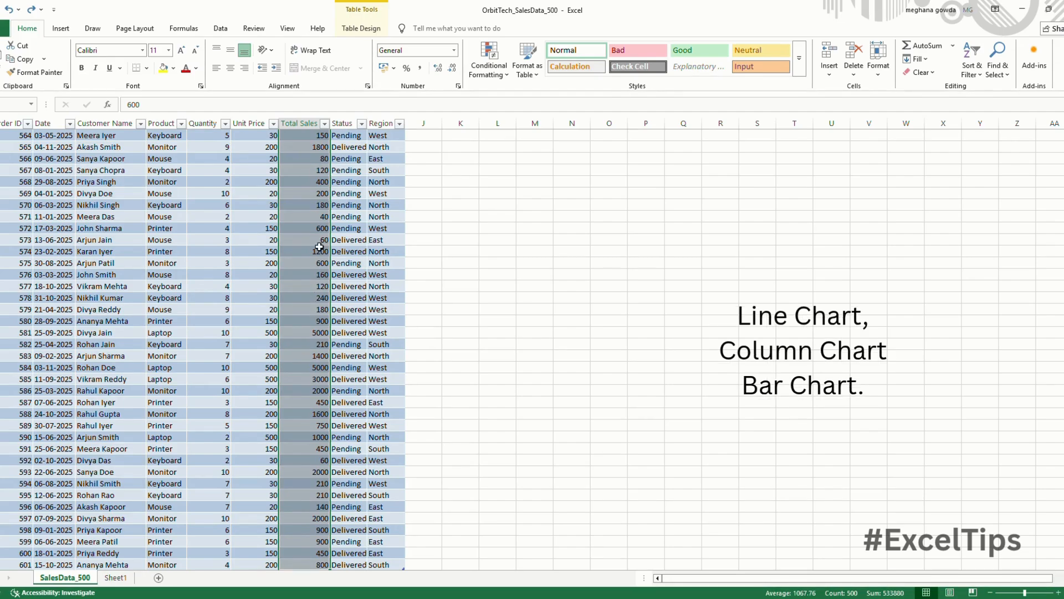
key("alt+F1")
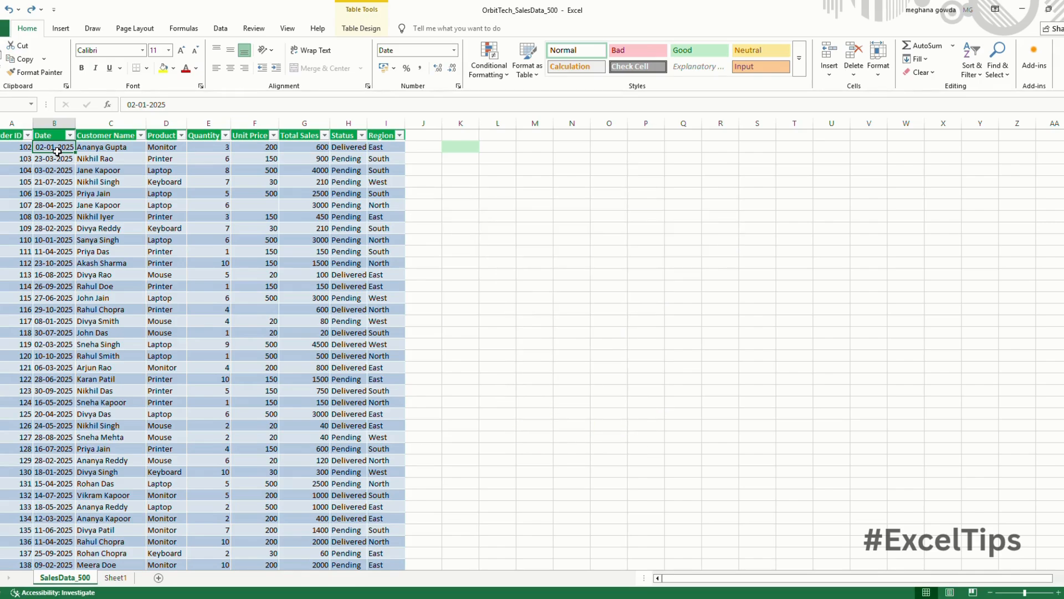
Enter the current date, 10-11-2025, in the Date cells of the first, ninth and thirteenth visible table rows
key("ctrl+semicolon")
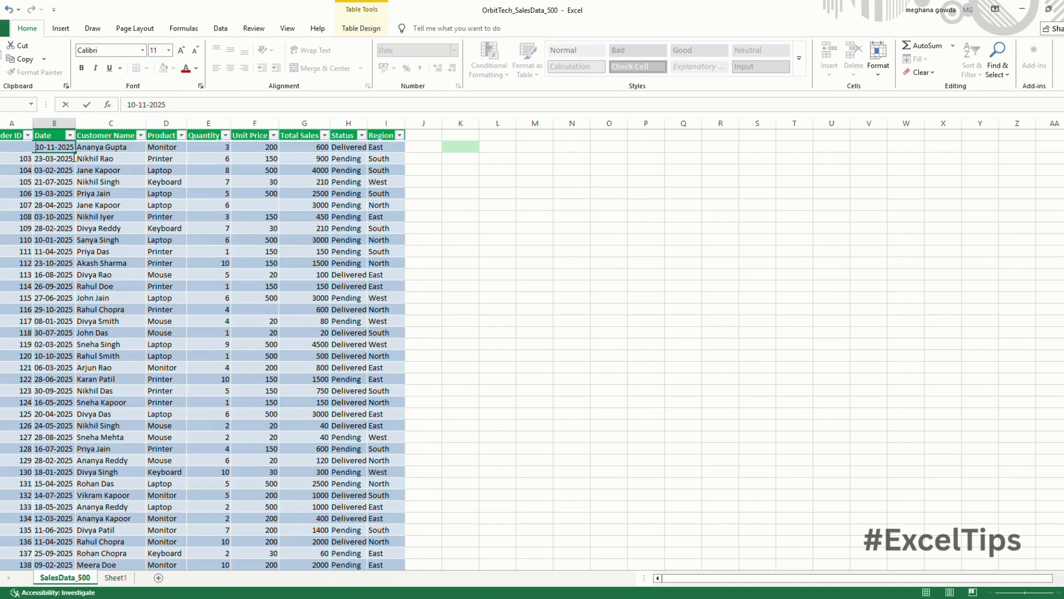
left_click(55, 242)
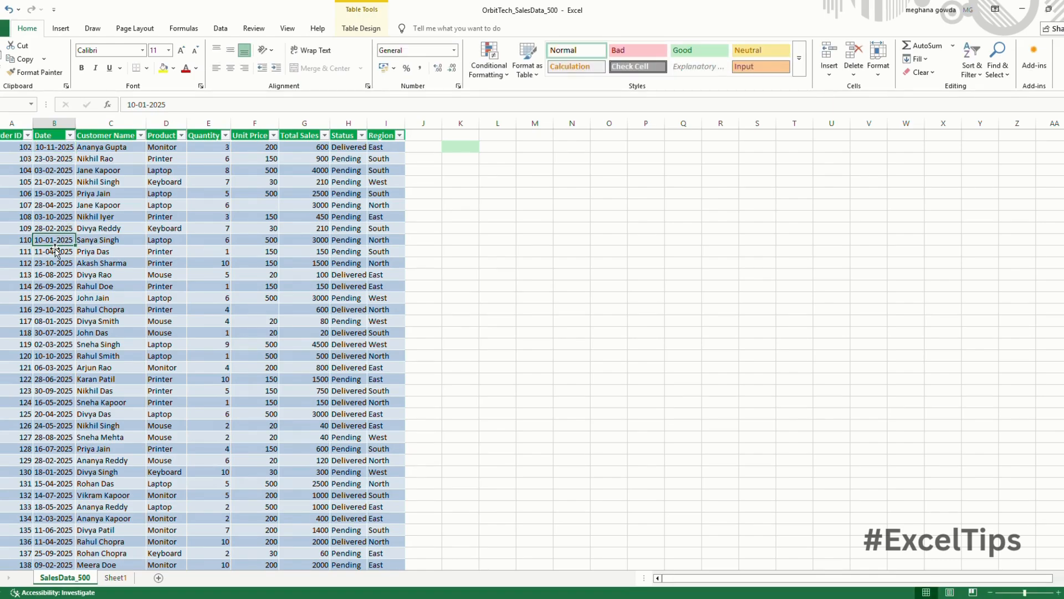
key("ctrl+semicolon")
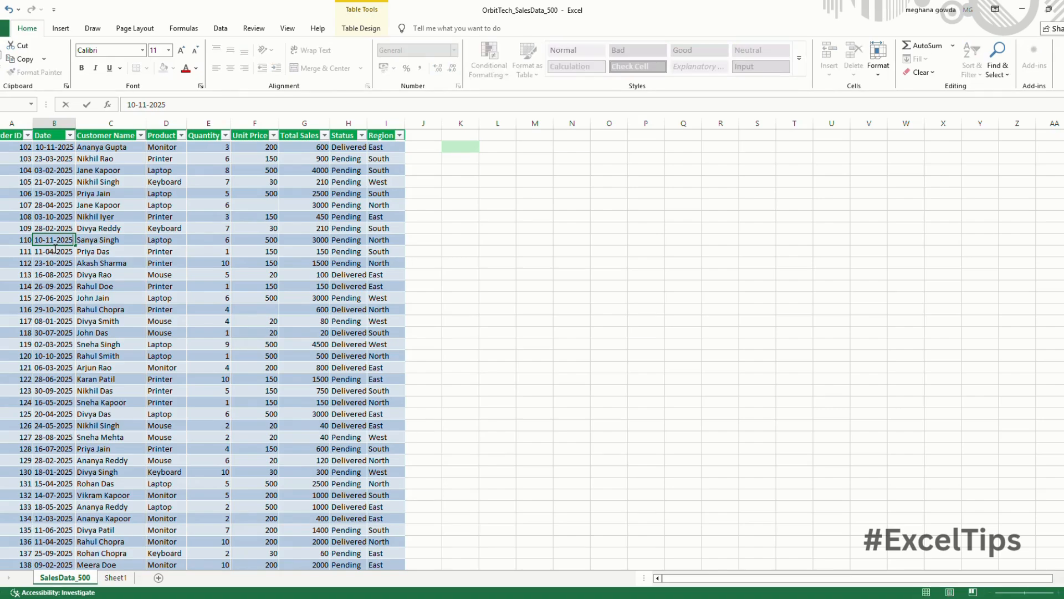
left_click(56, 287)
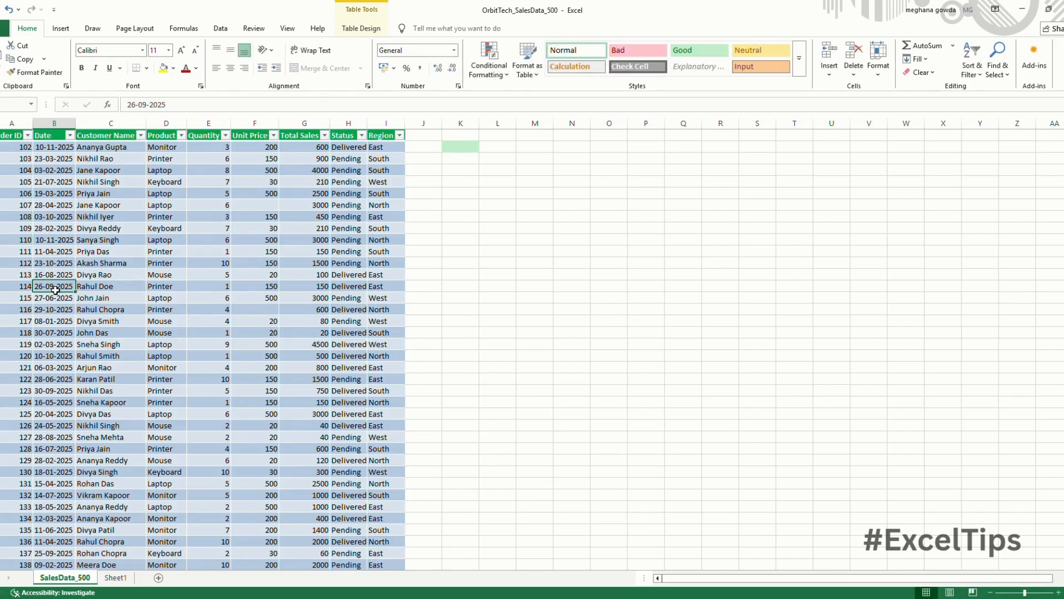
key("ctrl+semicolon")
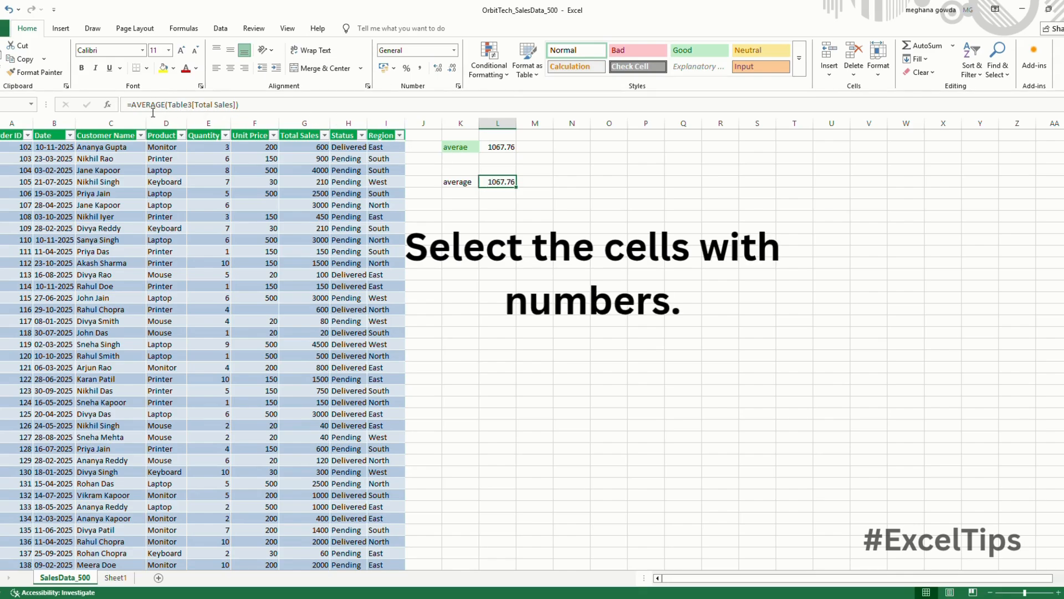
Open the lower Total Sales average formula for editing and expand the formula bar
left_click(251, 109)
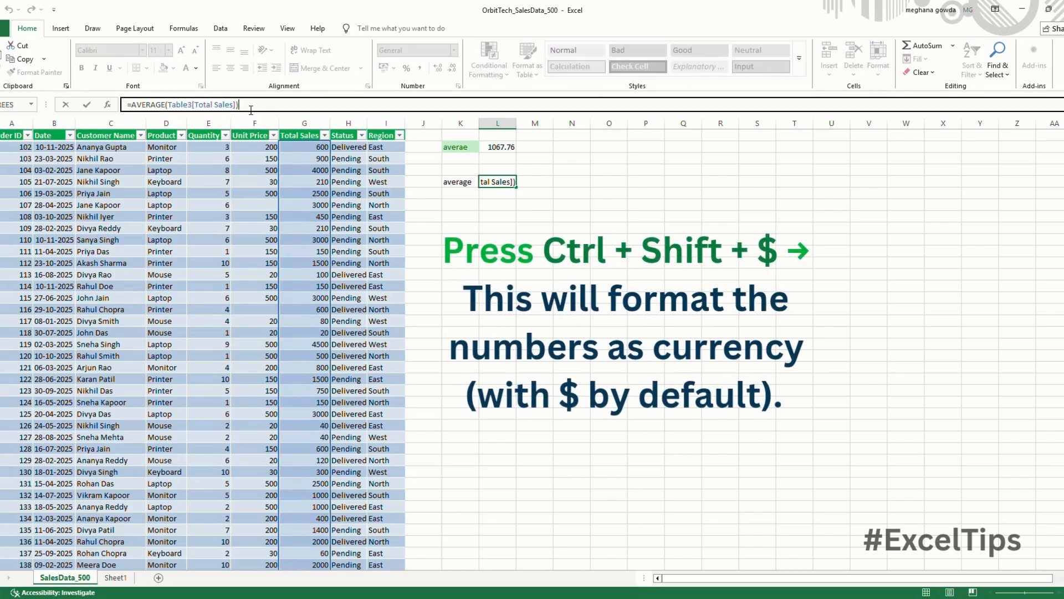
key("ctrl+shift+u")
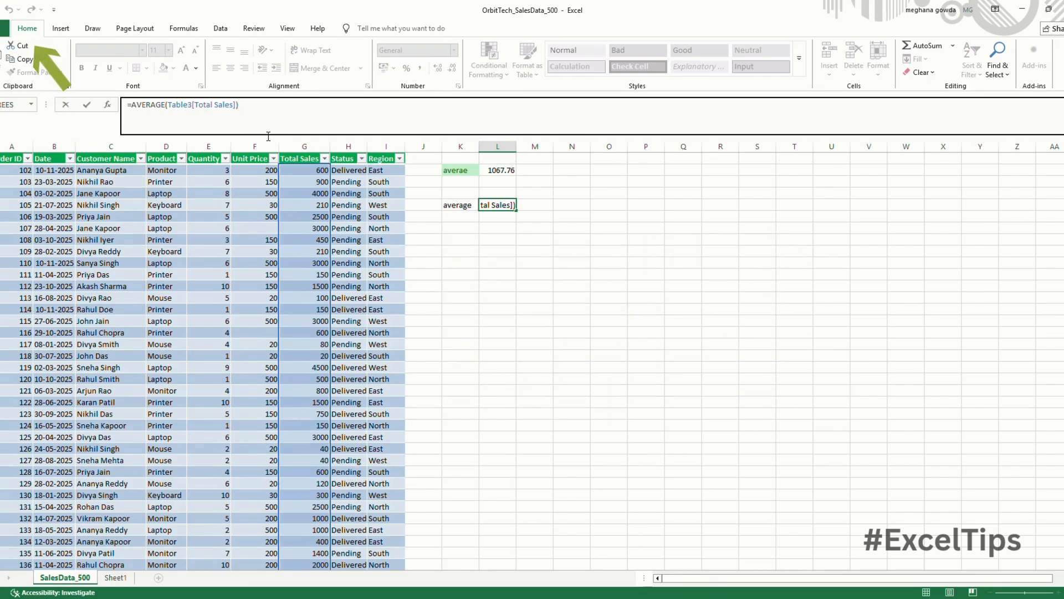
type("U")
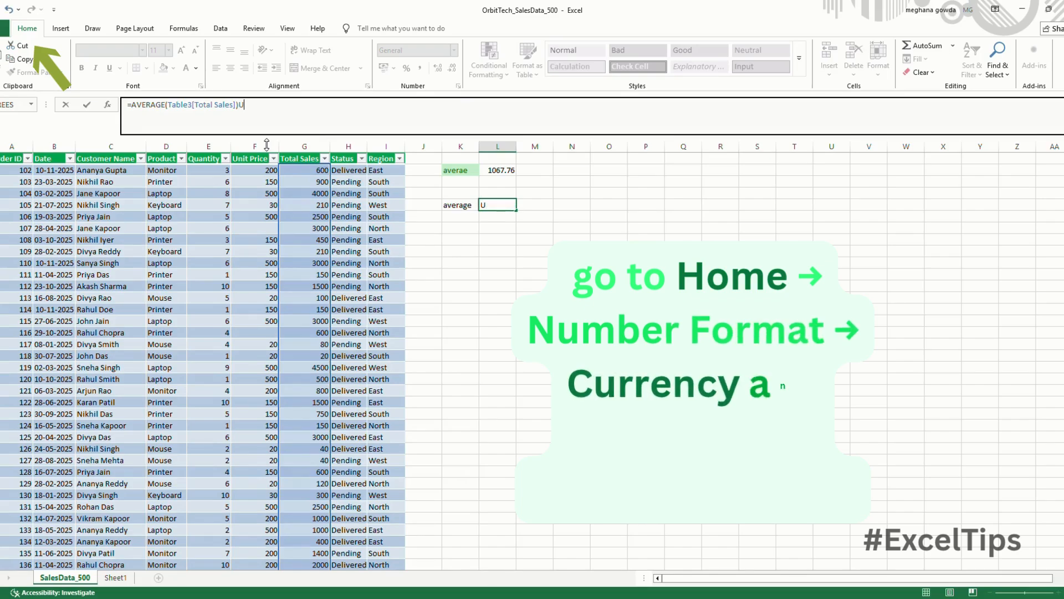
key("BackSpace")
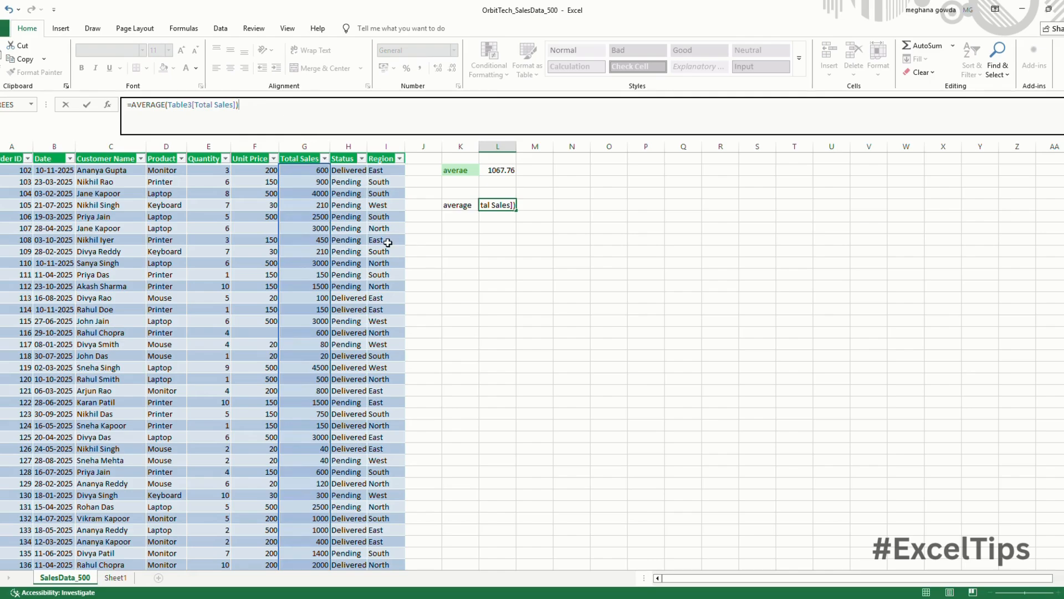
left_click(464, 263)
left_click(342, 103)
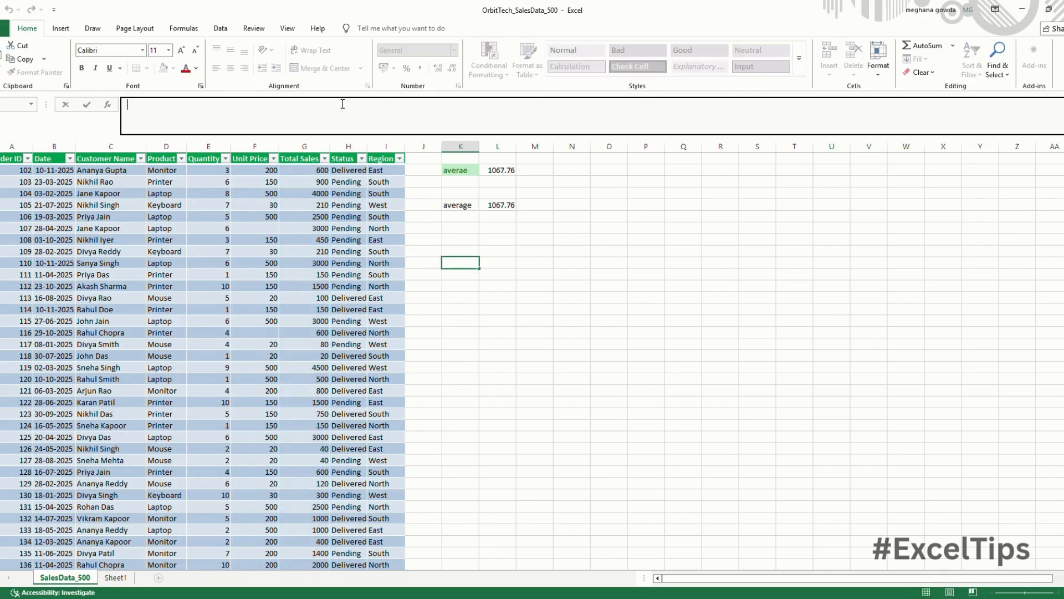
left_click(506, 207)
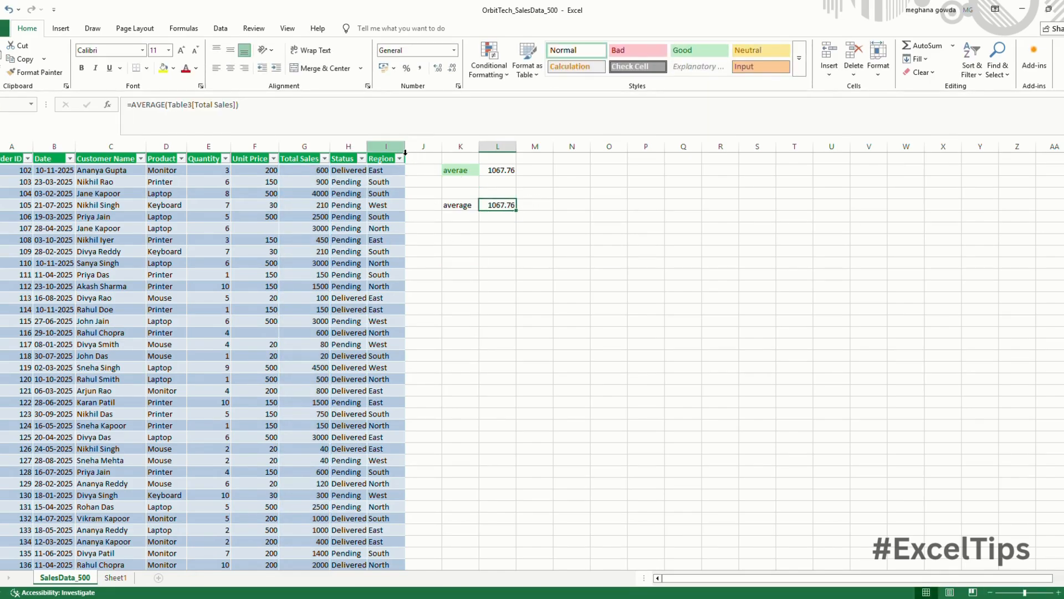
type("U")
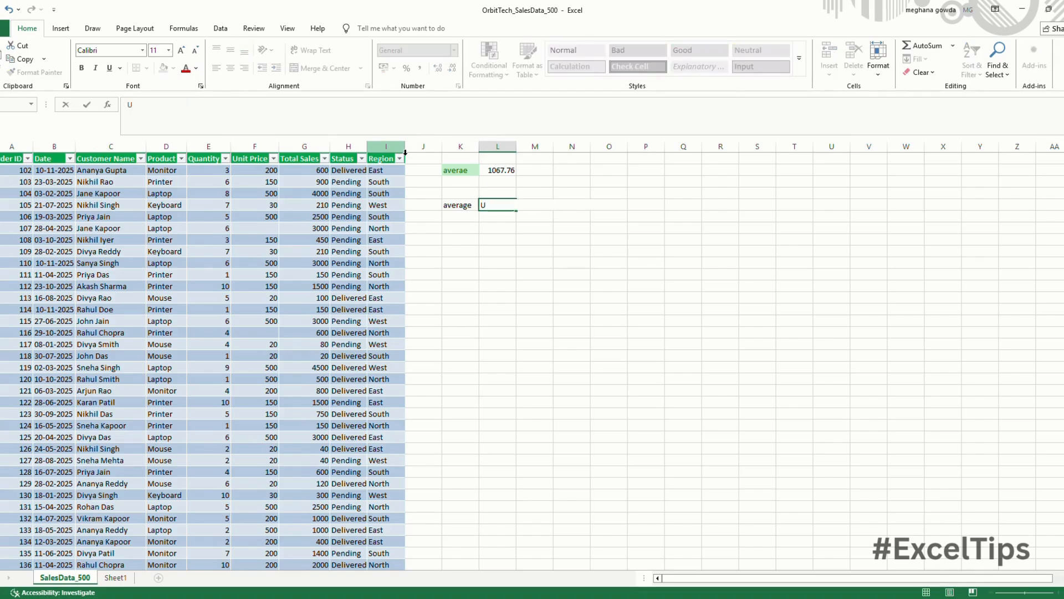
left_click(401, 148)
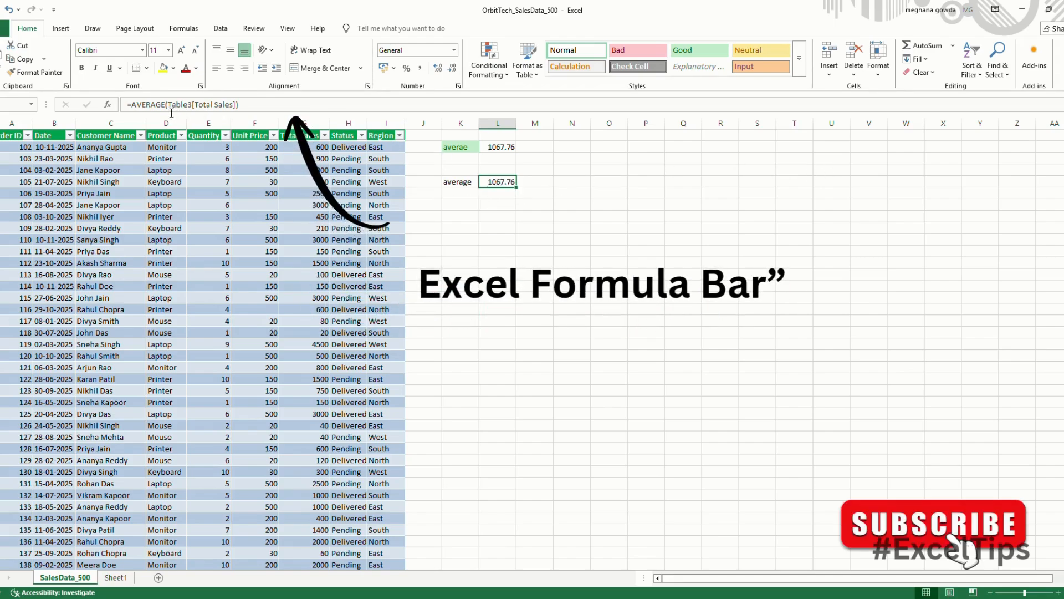
Expand the formula bar again while editing the AVERAGE formula beside the lower average label, and leave the cell
left_click(250, 109)
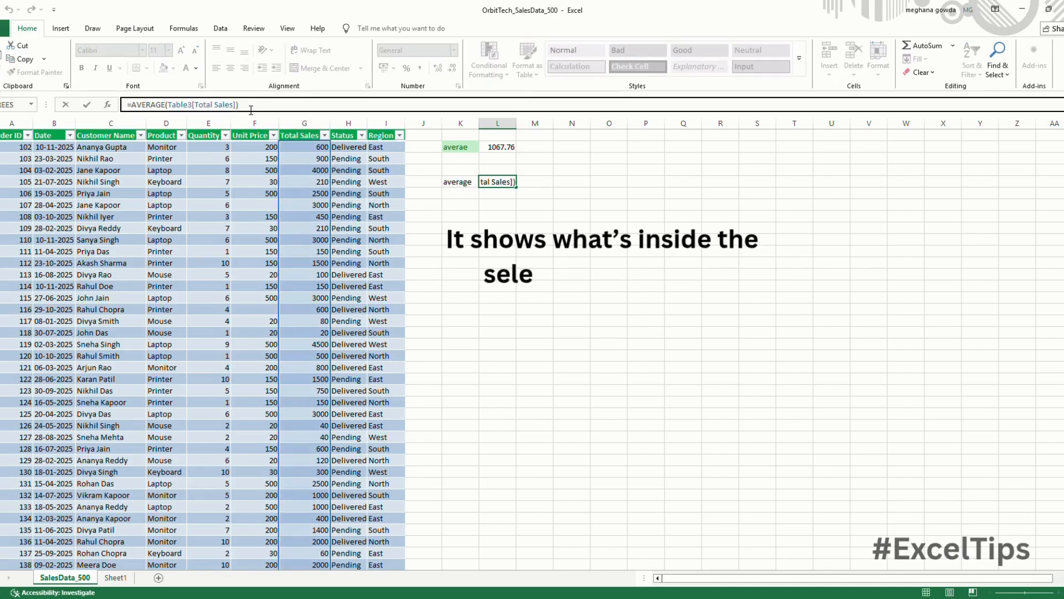
key("ctrl+shift+u")
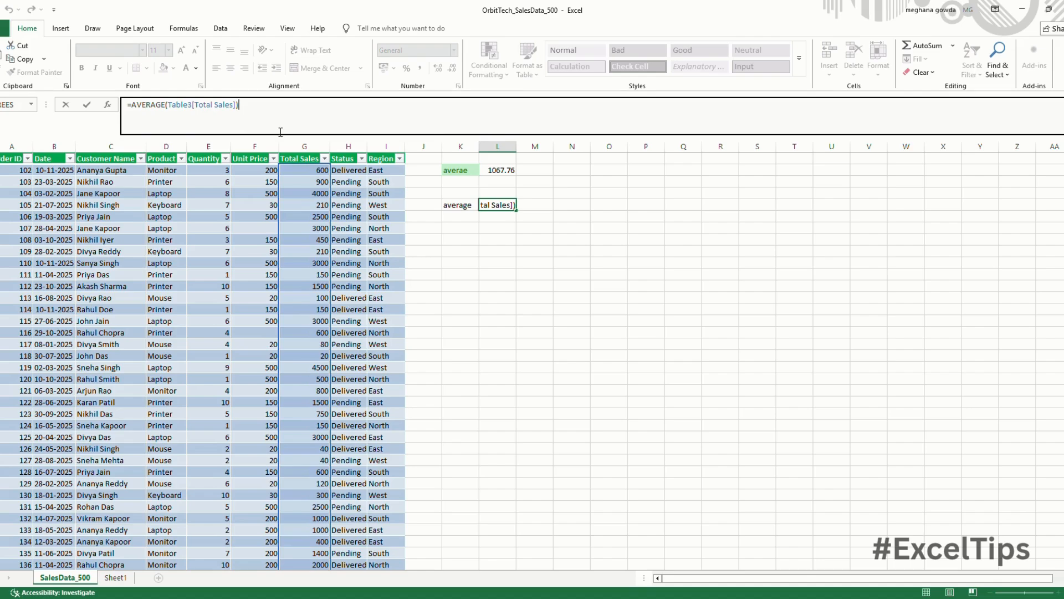
type("U")
key("BackSpace")
left_click(467, 262)
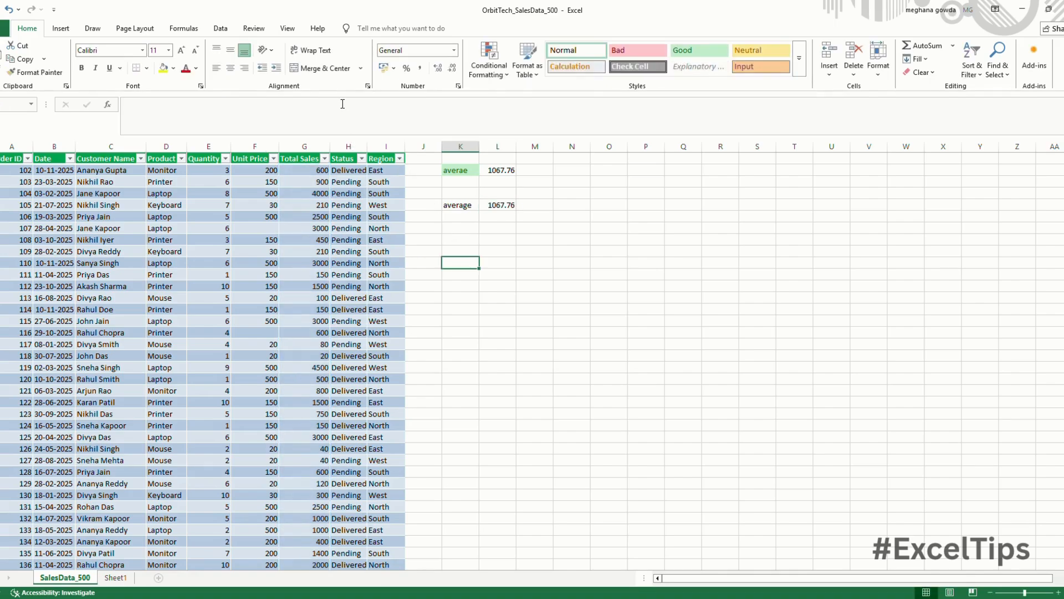
left_click(507, 206)
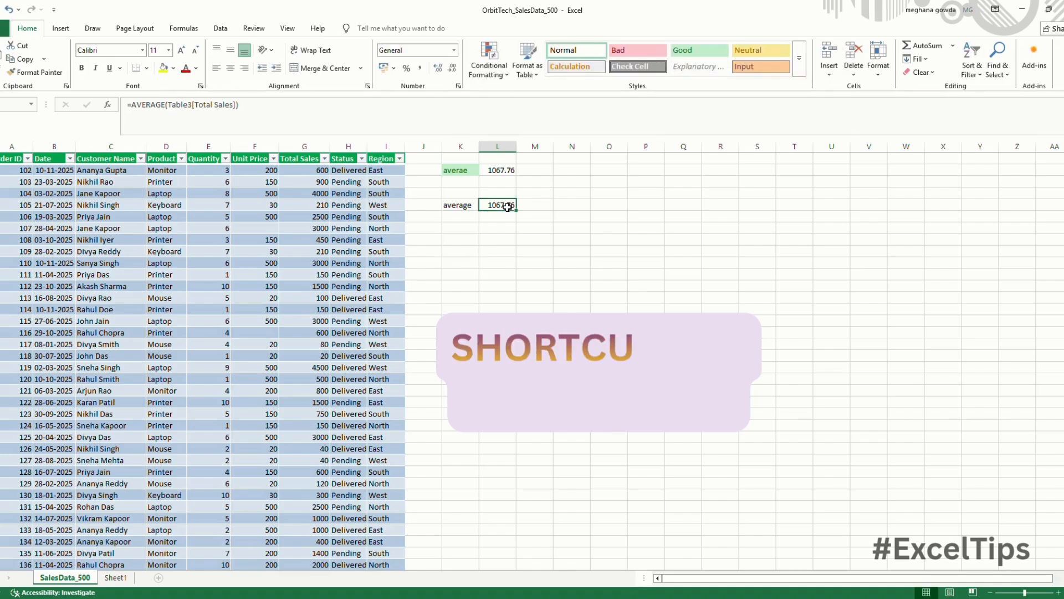
type("U")
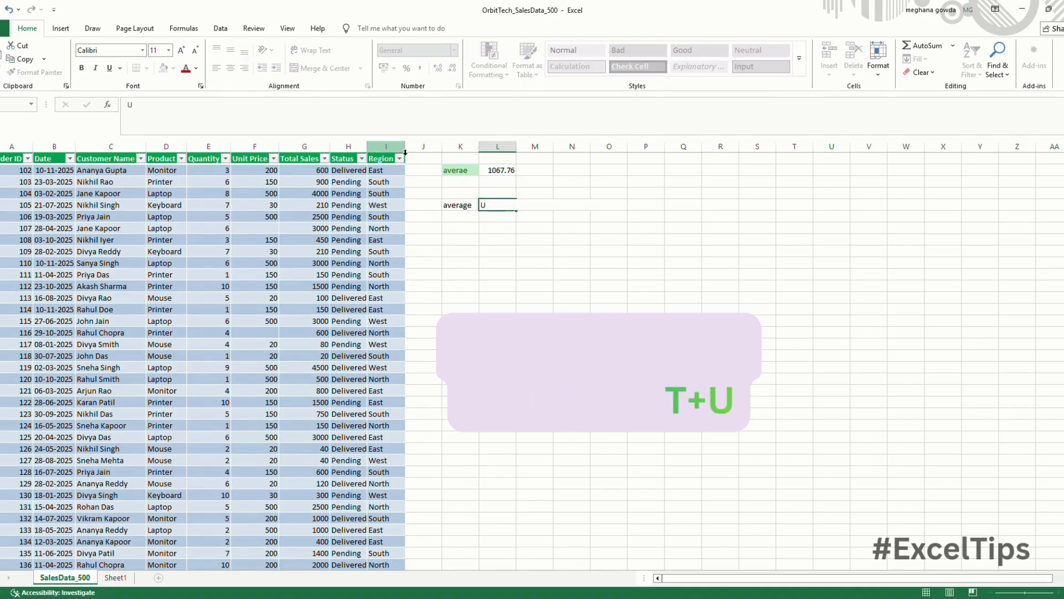
left_click(405, 152)
key("ctrl+z")
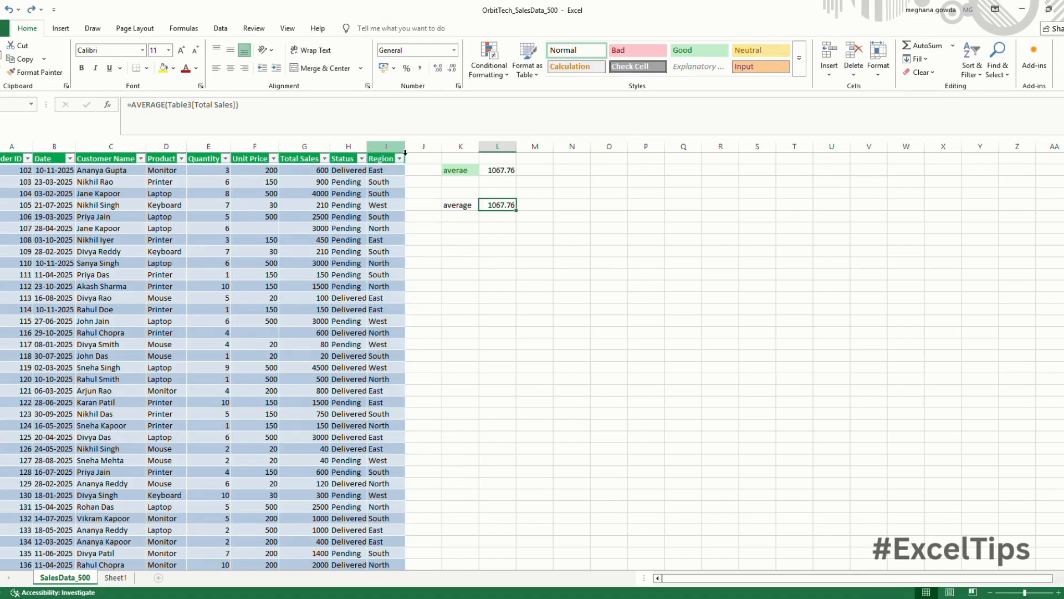